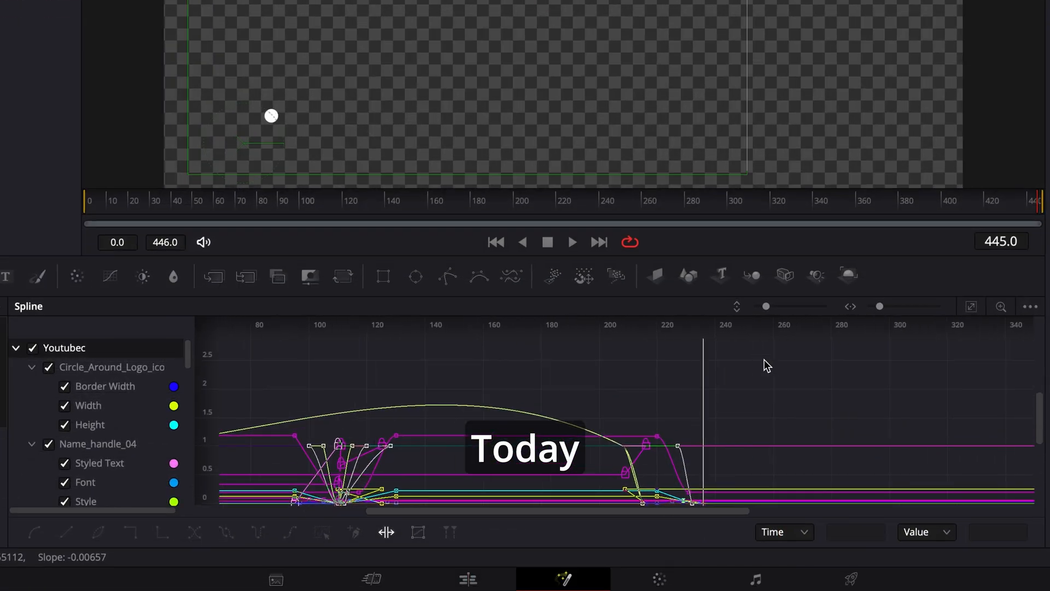
Stretch the lower-third keyframes in the Spline editor toward the end of the composition
scroll(764, 360, "down", 5)
left_click_drag(322, 382, 931, 413)
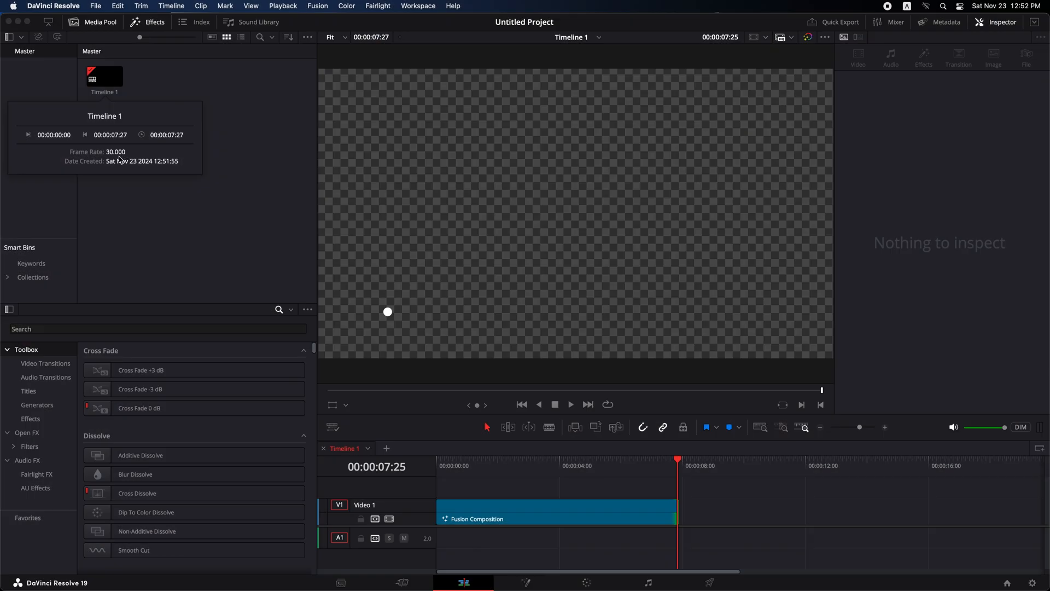
Create a new empty timeline with the timeline frame rate set to 60 fps
right_click(177, 81)
mouse_move(197, 86)
left_click(369, 87)
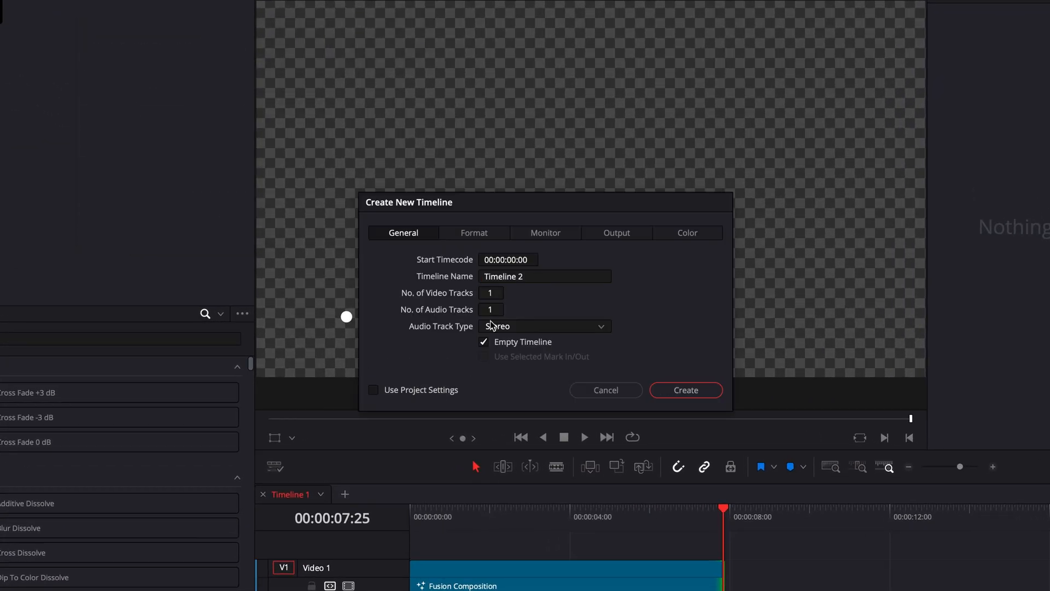
left_click(474, 233)
left_click(504, 359)
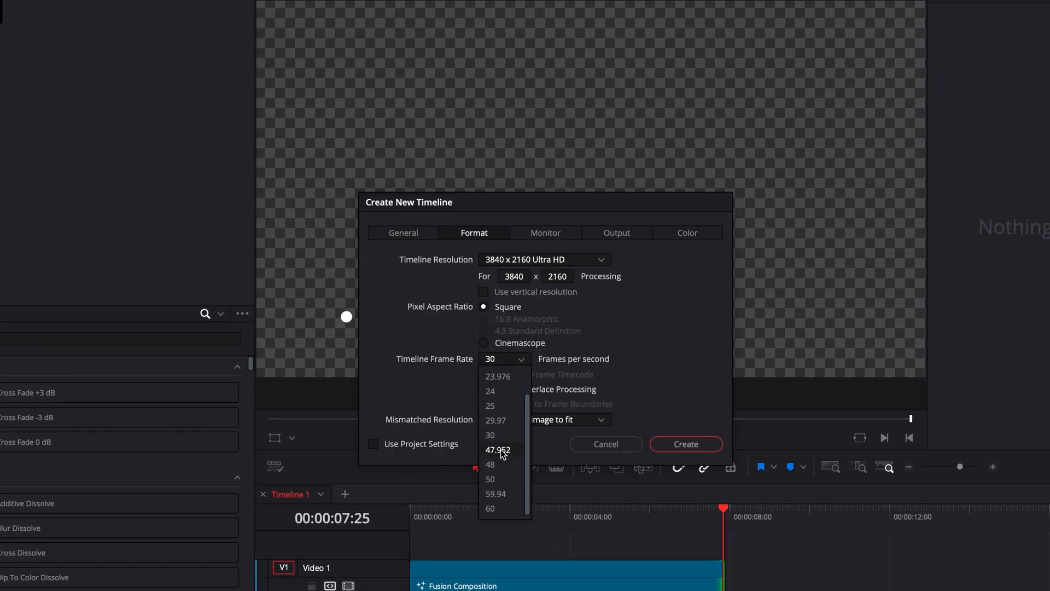
left_click(503, 507)
left_click(683, 443)
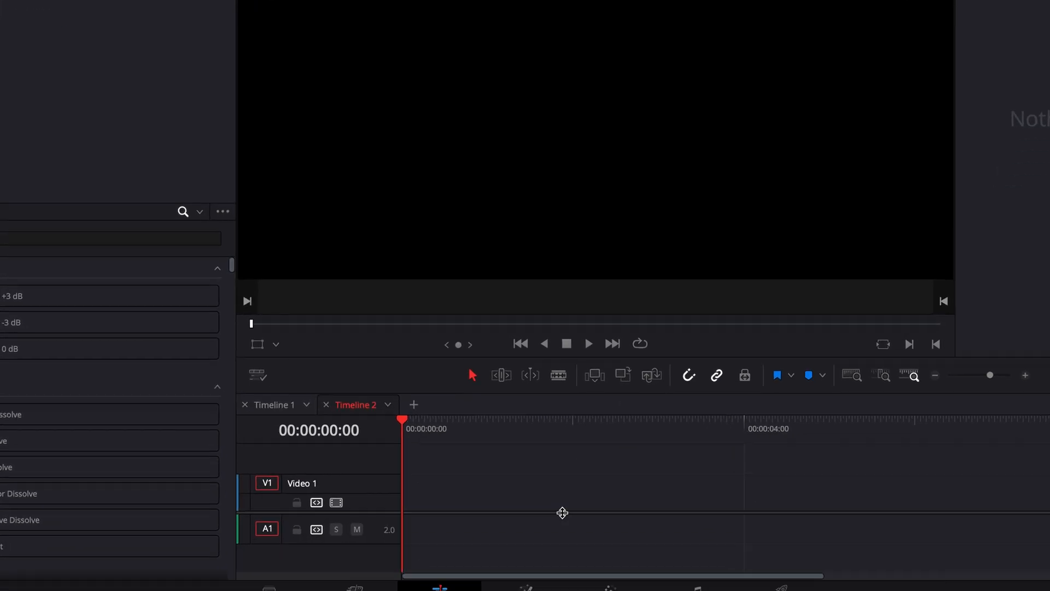
Search the Fusion effects for "you" and add the Youtubec tool to the new timeline's composition
left_click(535, 583)
left_click(191, 28)
left_click(240, 47)
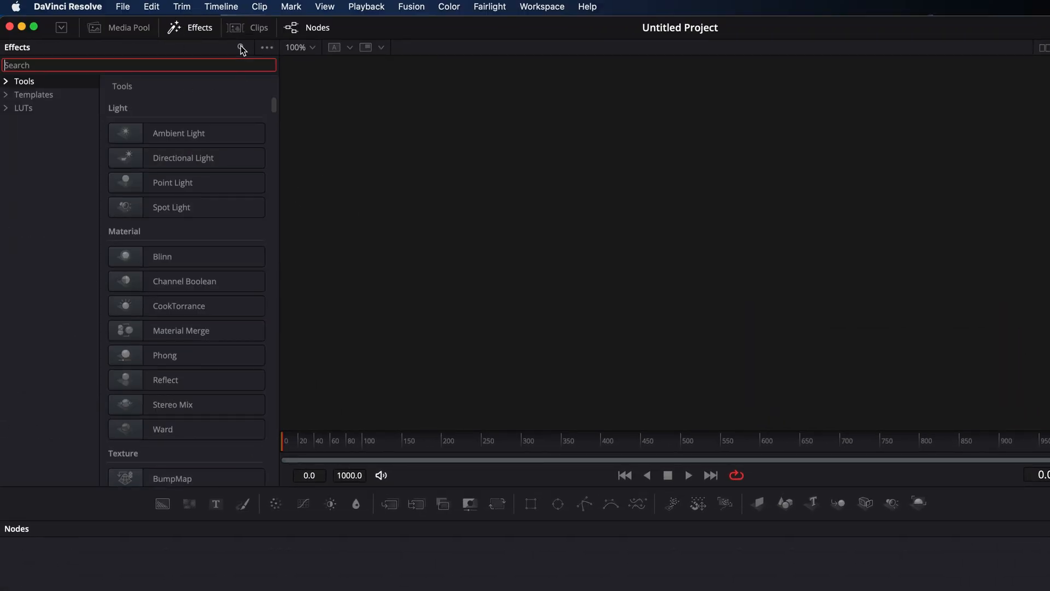
type("you")
left_click_drag(192, 108, 142, 590)
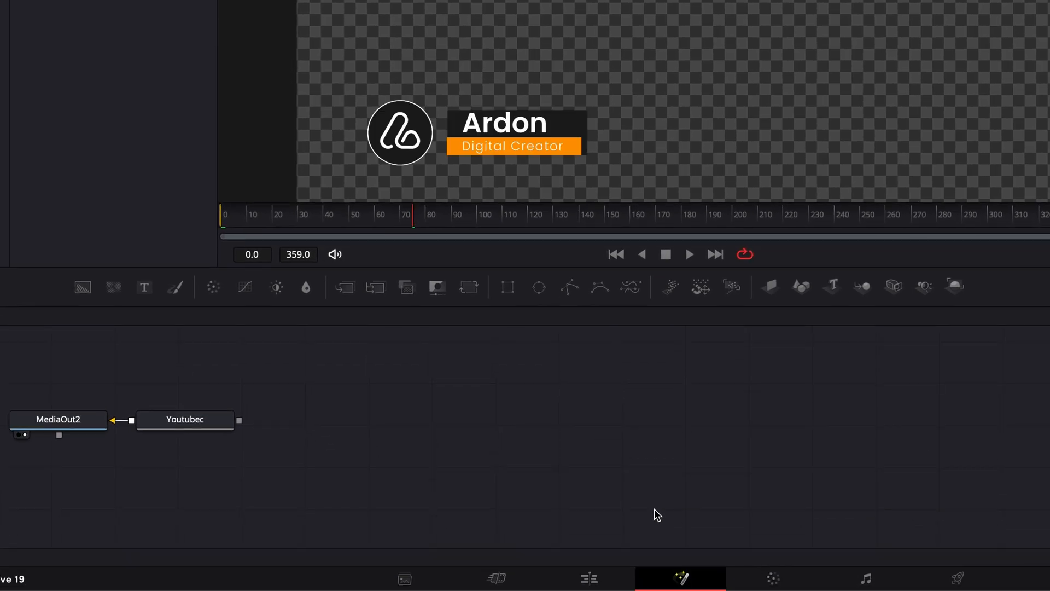
Play the Timeline 2 clip from its start on the Edit page and move the playhead back to 00:00:03:42
left_click(588, 579)
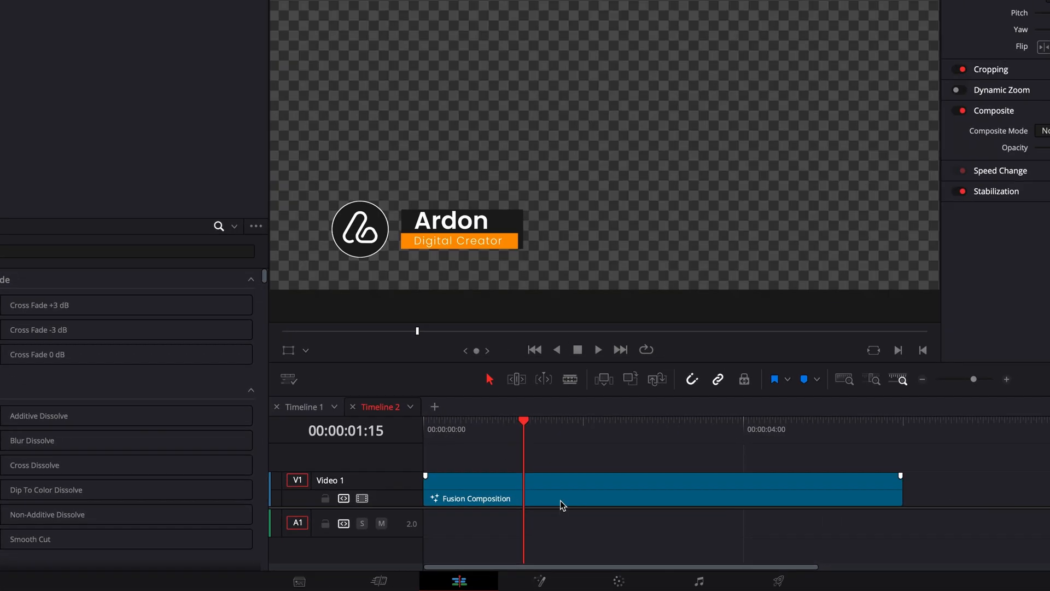
key("Home")
key("space")
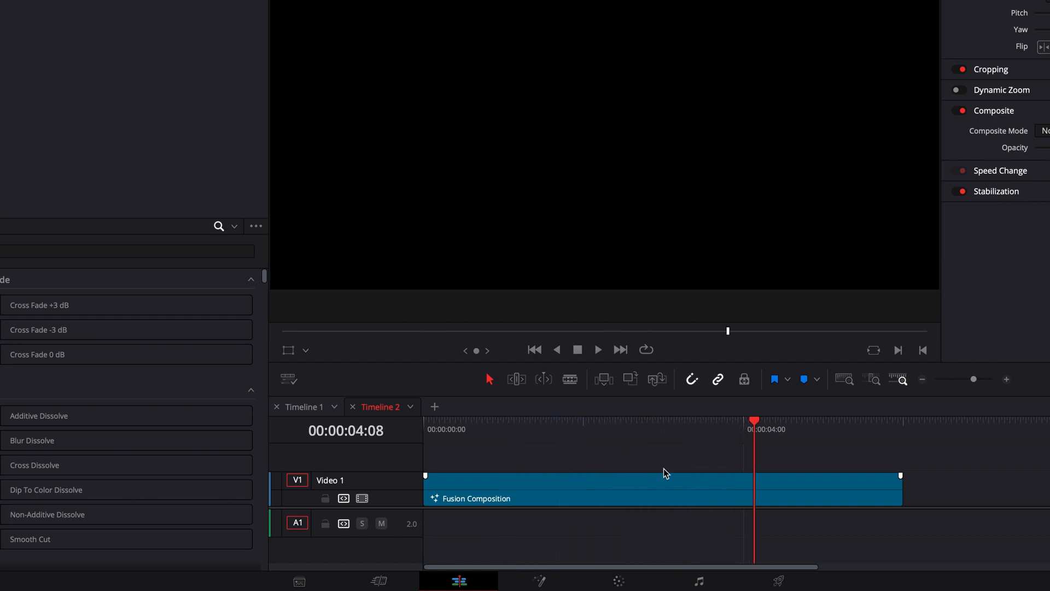
key("space")
left_click(722, 430)
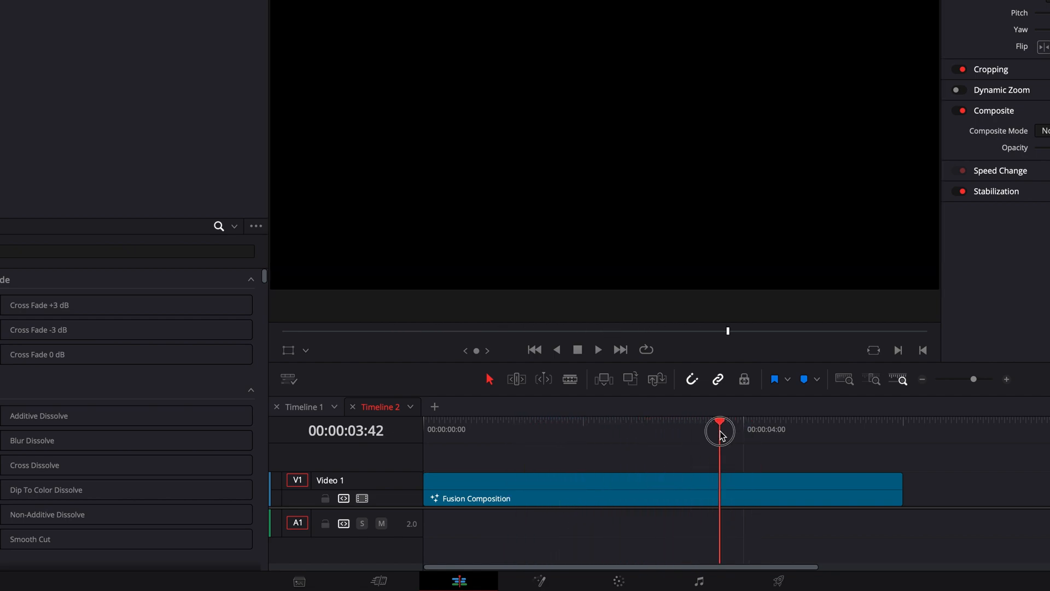
Stretch the lower-third keyframes in Fusion's Spline editor out to frame 445 and play the result on the Edit page
key("shift+5")
scroll(708, 403, "right", 10)
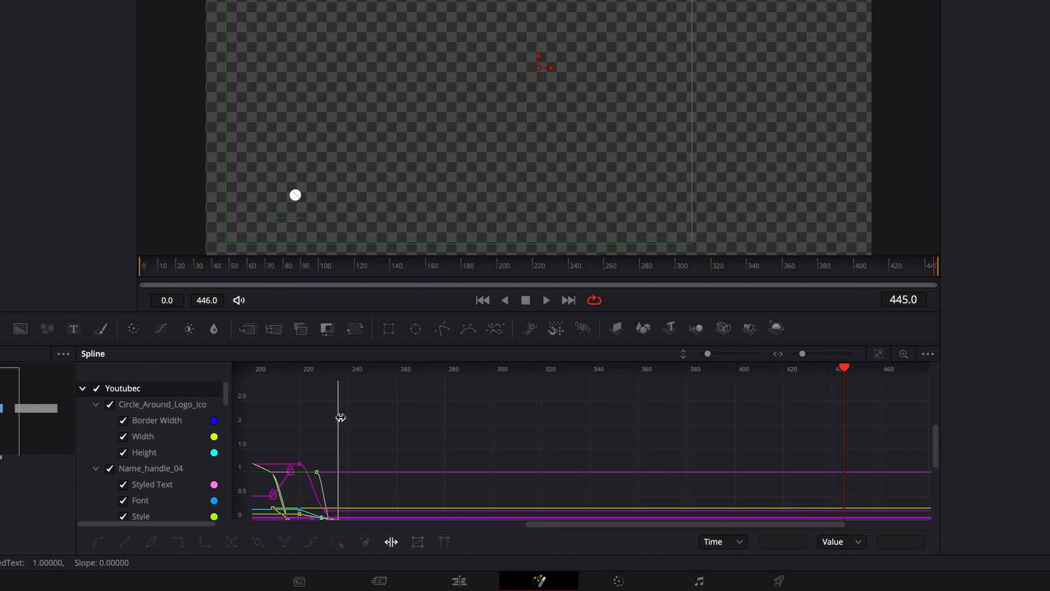
scroll(771, 424, "down", 5)
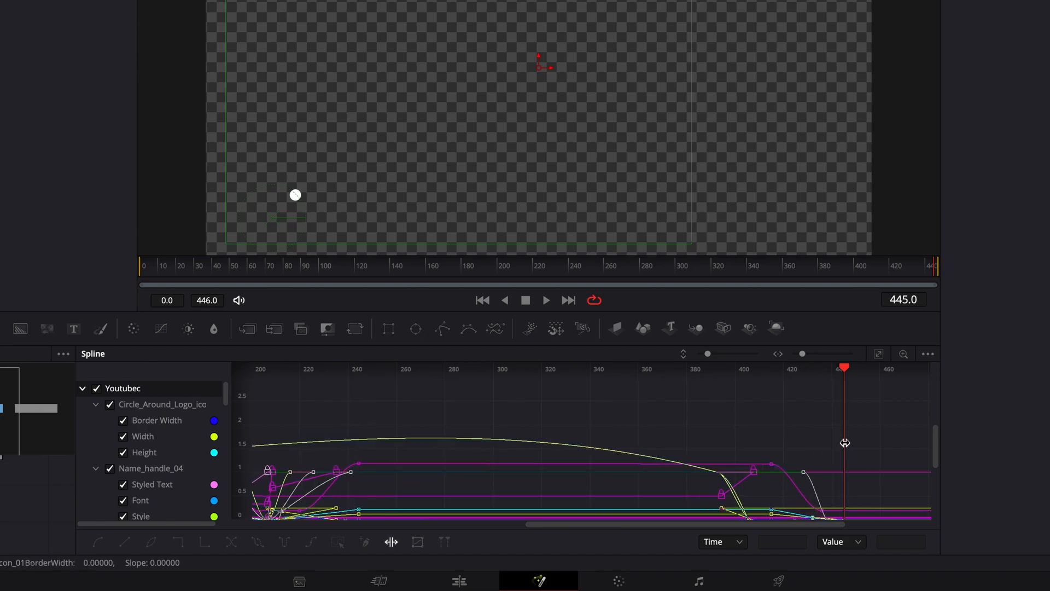
key("shift+4")
key("space")
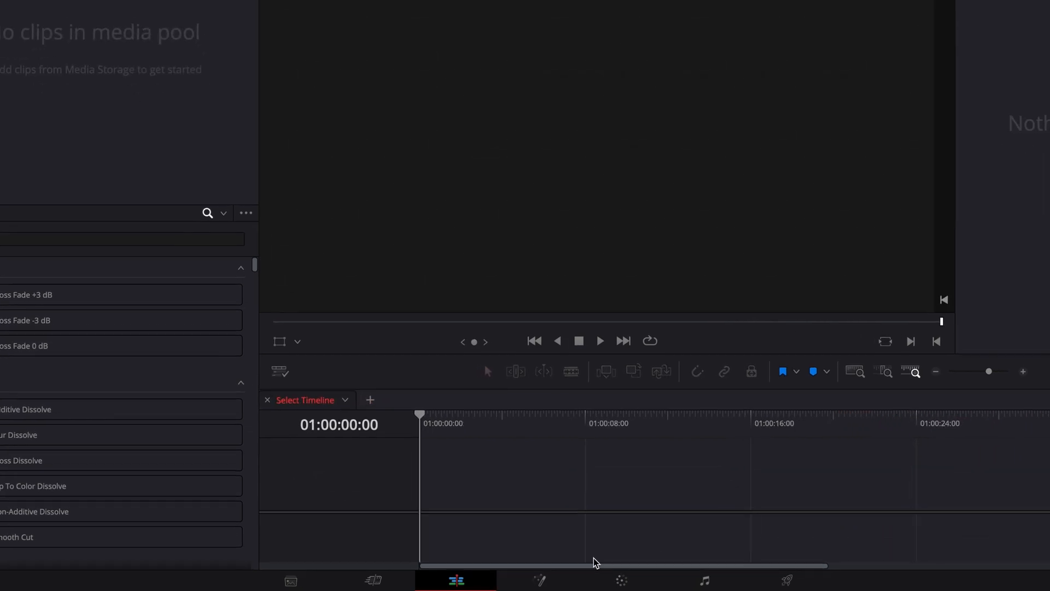
Search for "you" in Fusion's effects and add the Youtubec tool to the empty project
left_click(558, 574)
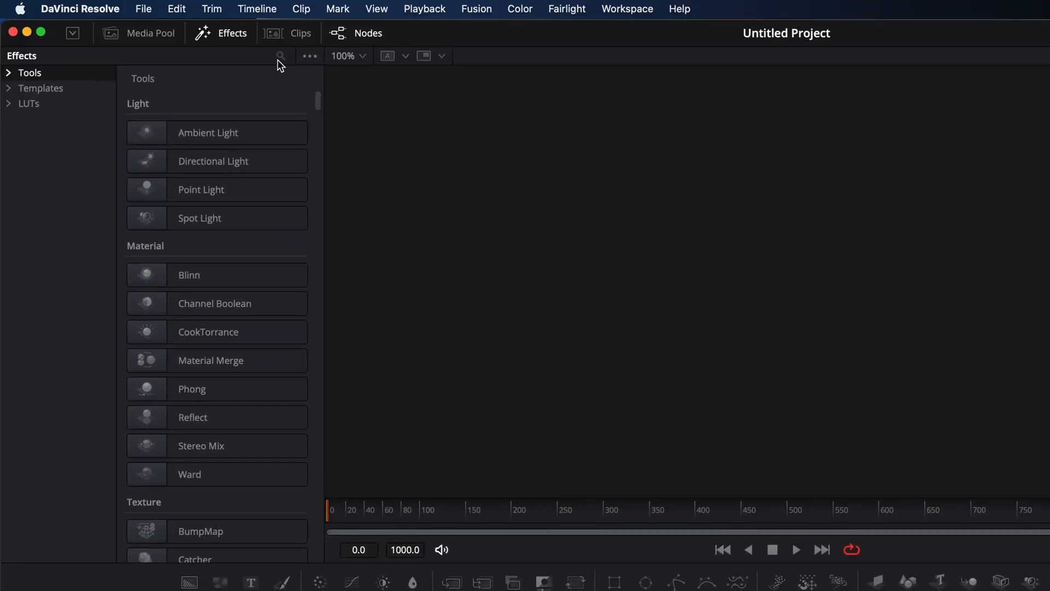
left_click(279, 56)
type("you")
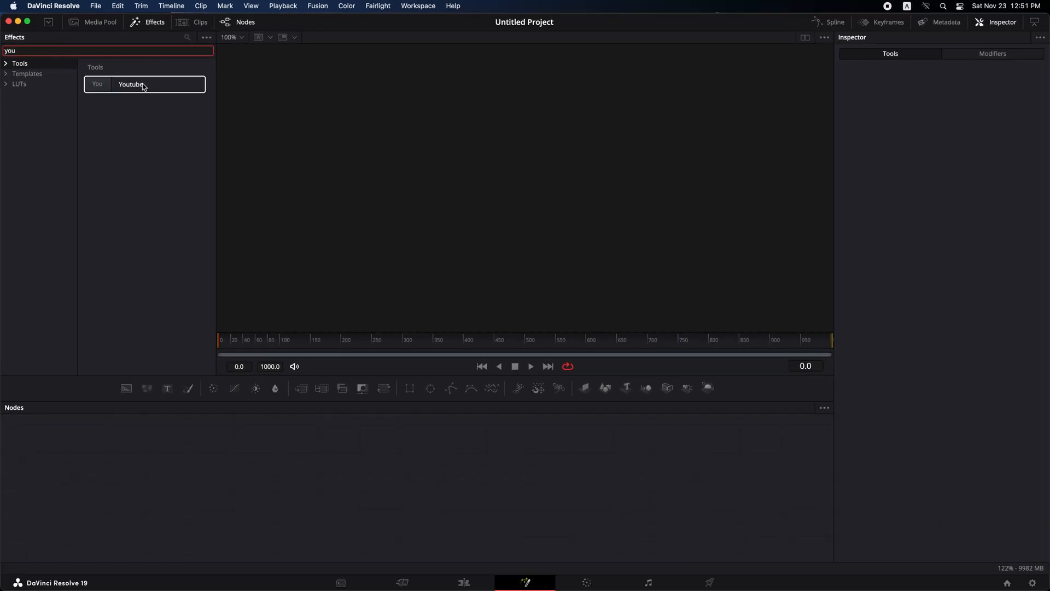
left_click(143, 86)
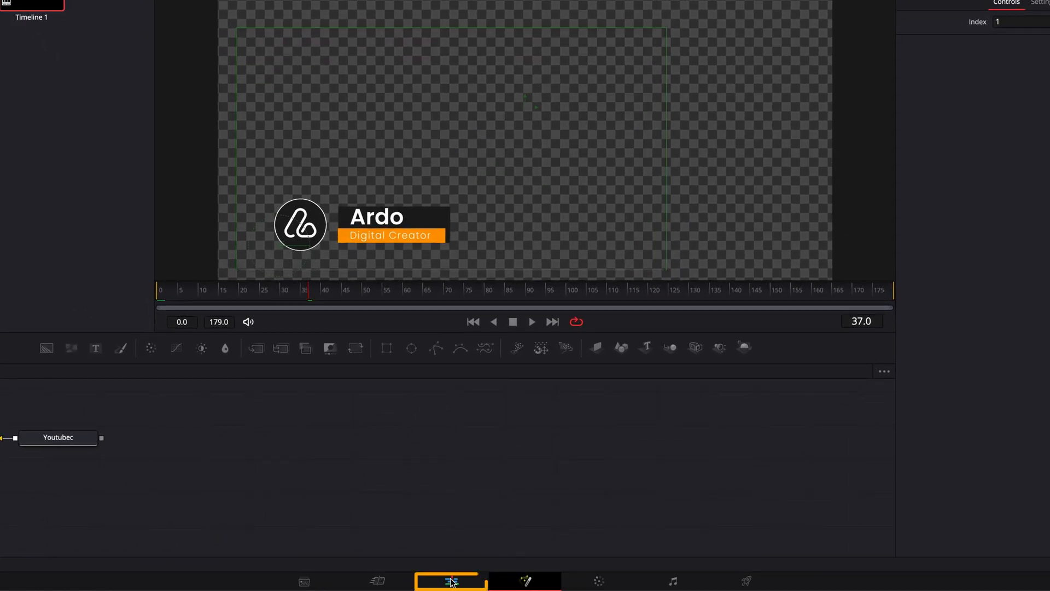
Extend the Fusion Composition clip in Timeline 1 to about 00:00:07:27 and play it from the start
left_click(452, 582)
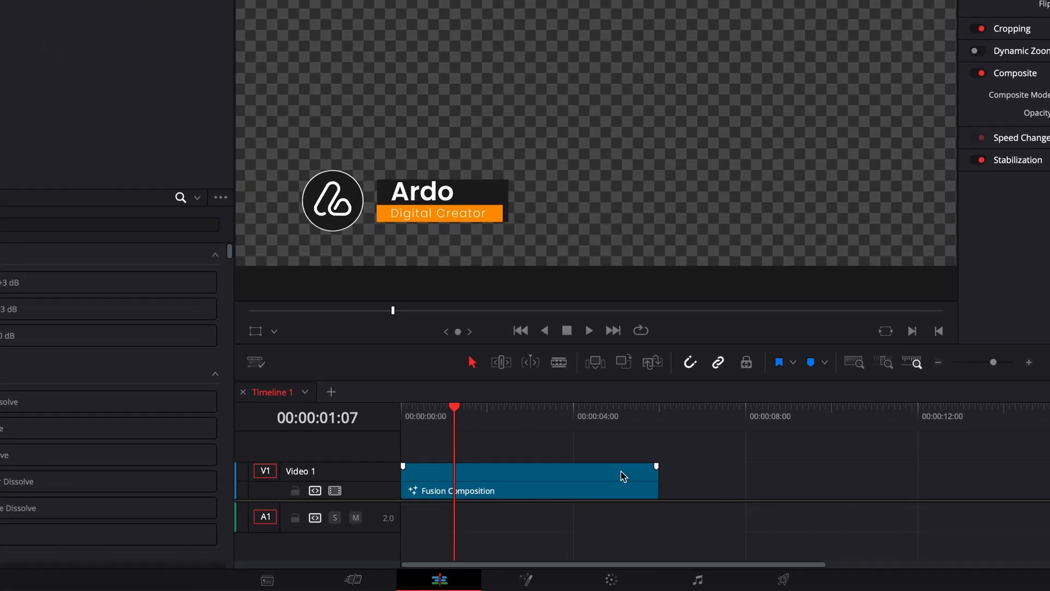
left_click_drag(653, 480, 736, 480)
key("Home")
key("space")
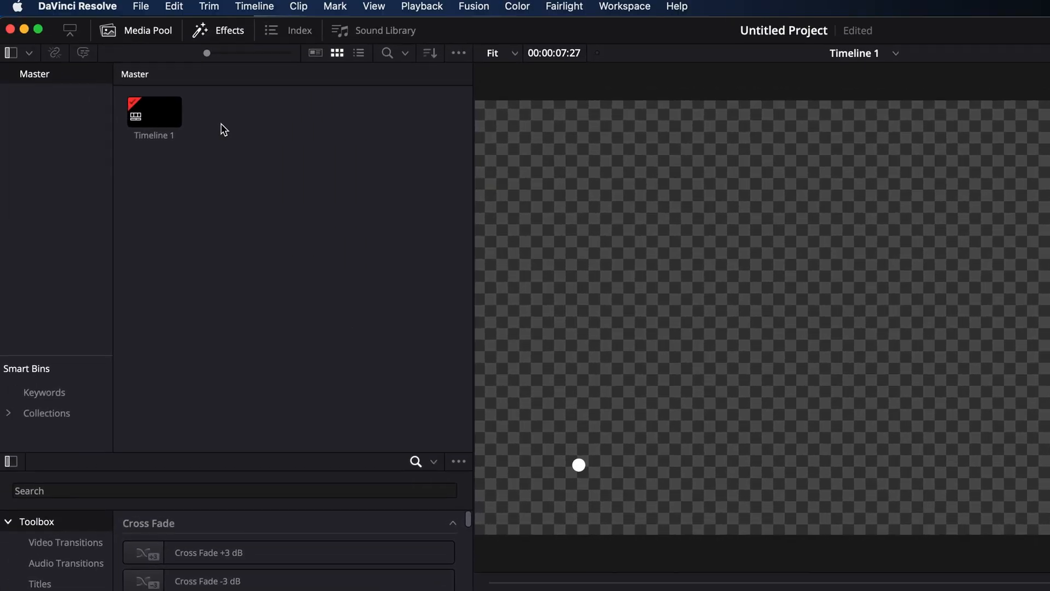
Check Timeline 1's frame rate and create a new timeline without project settings, using a 60 fps timeline frame rate
mouse_move(172, 120)
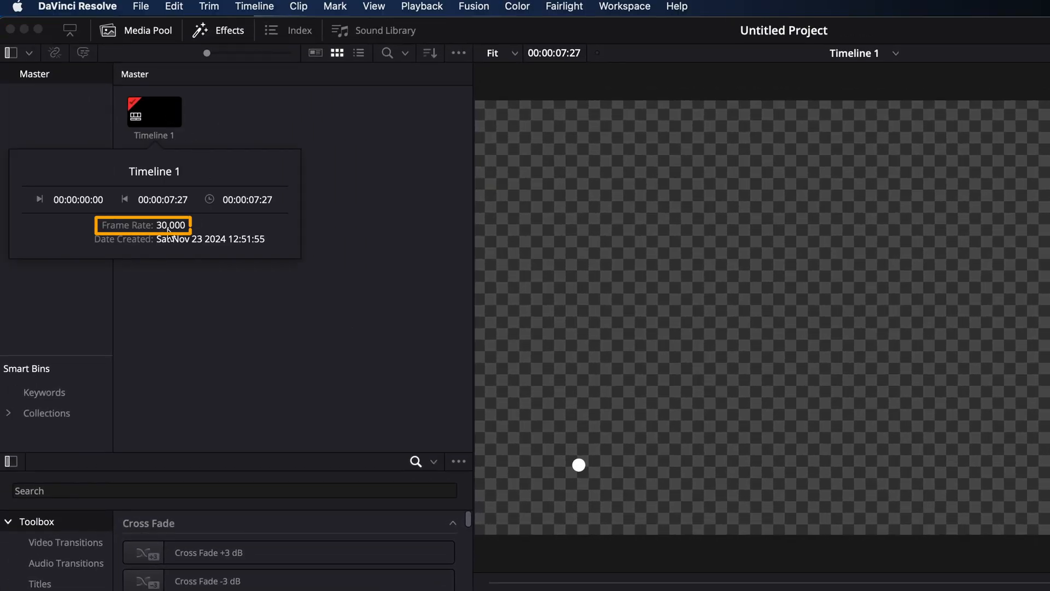
right_click(270, 123)
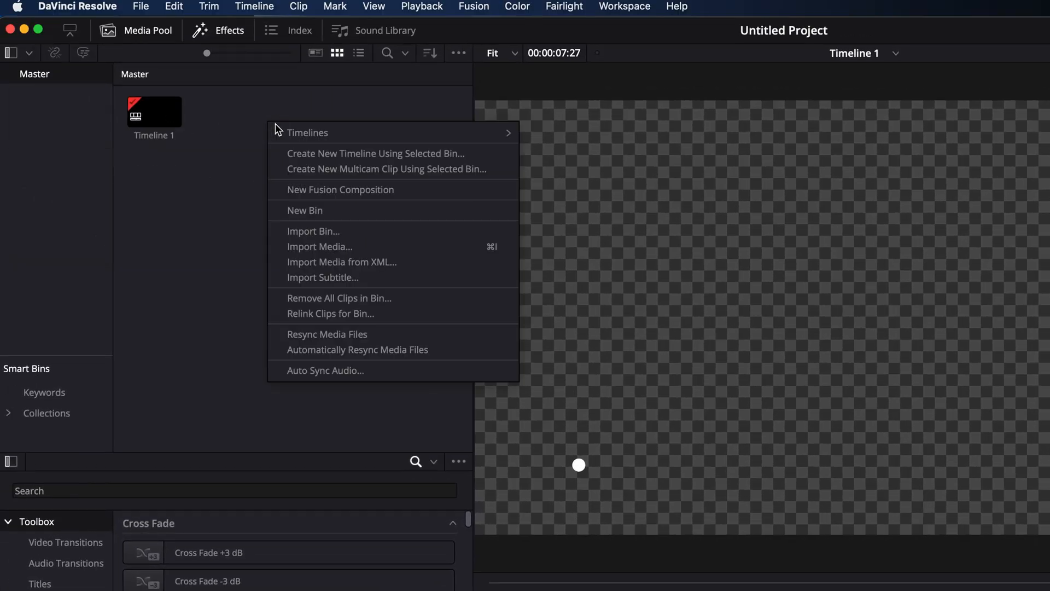
mouse_move(339, 135)
left_click(557, 133)
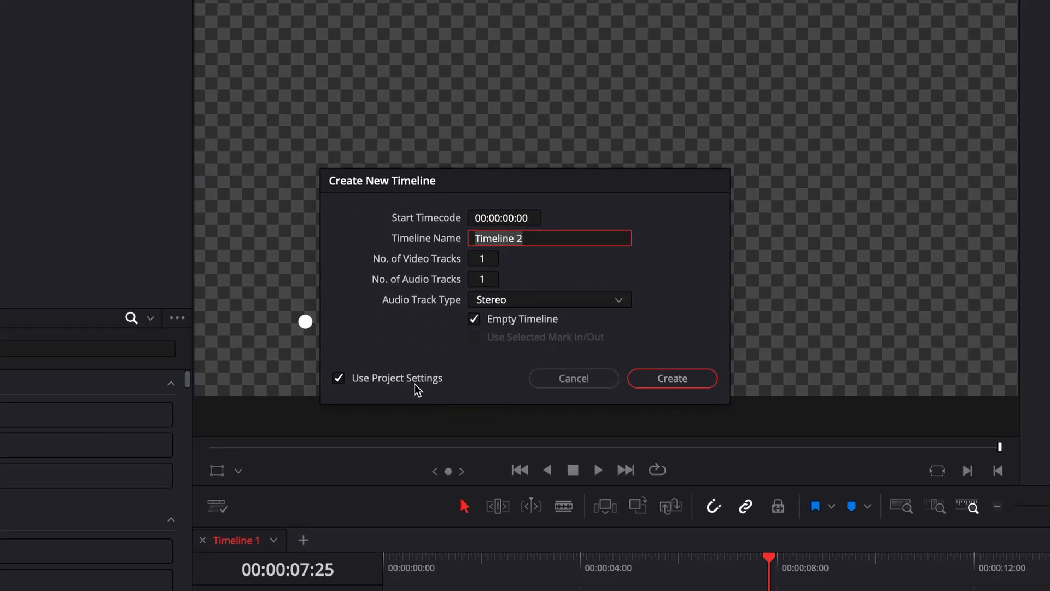
left_click(411, 381)
left_click(468, 221)
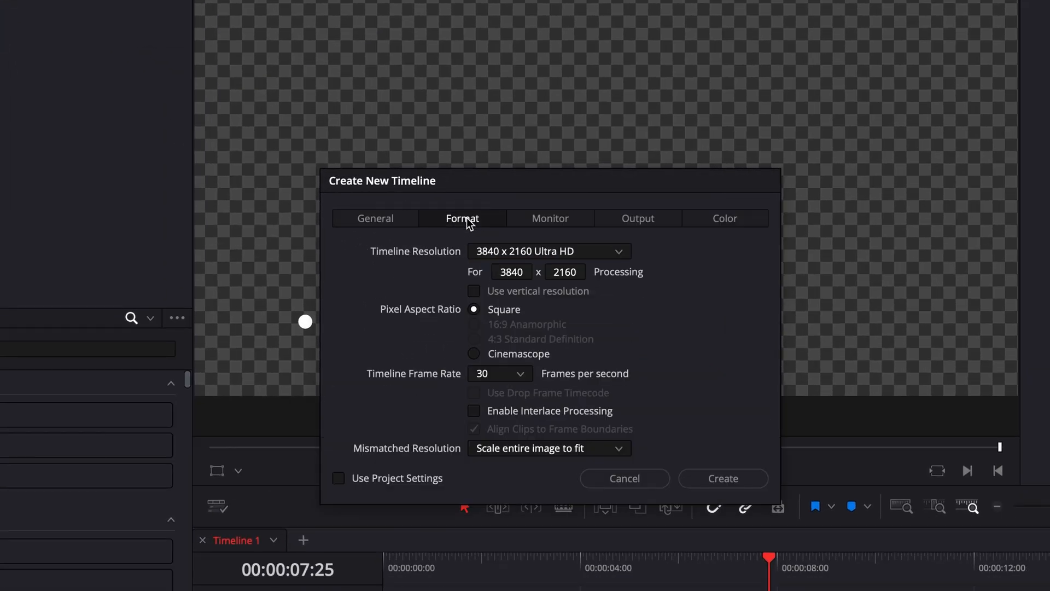
left_click(494, 374)
scroll(503, 512, "down", 2)
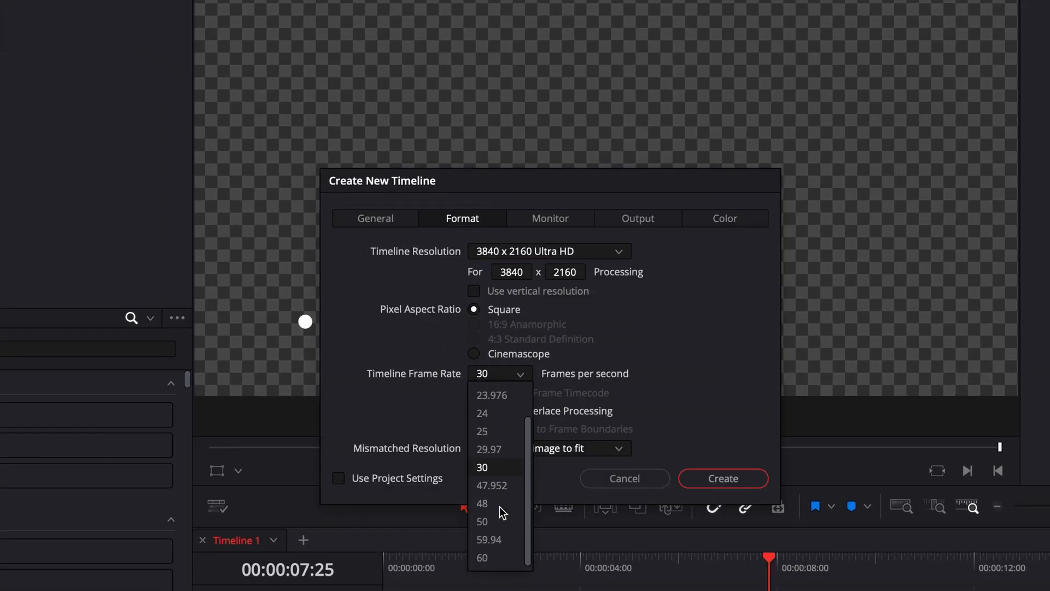
left_click(483, 558)
left_click(729, 481)
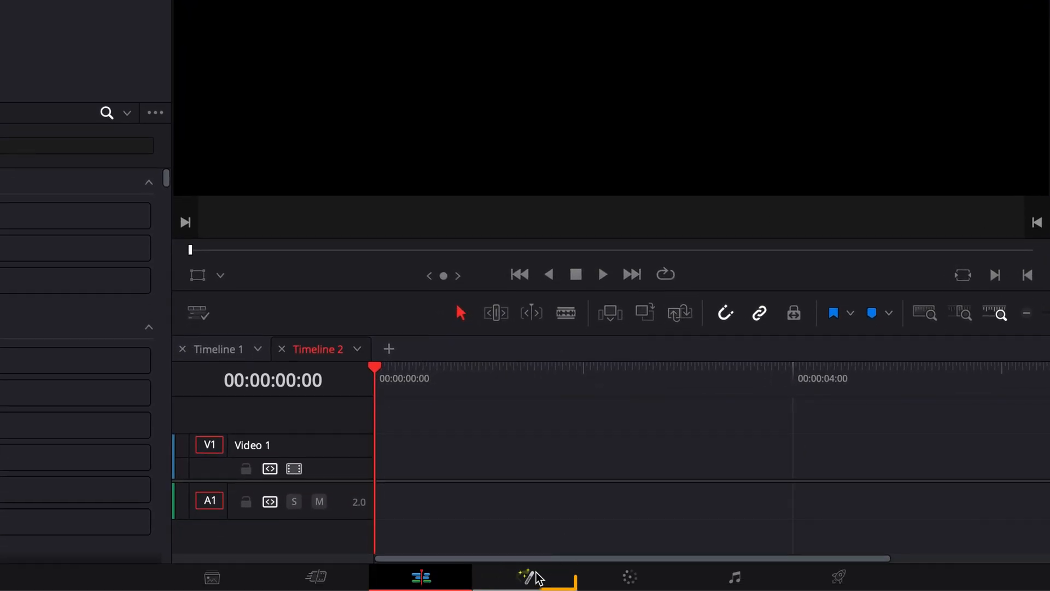
Add the Youtubec tool to Timeline 2's Fusion composition by searching for "you", and scrub to about frame 75
left_click(530, 590)
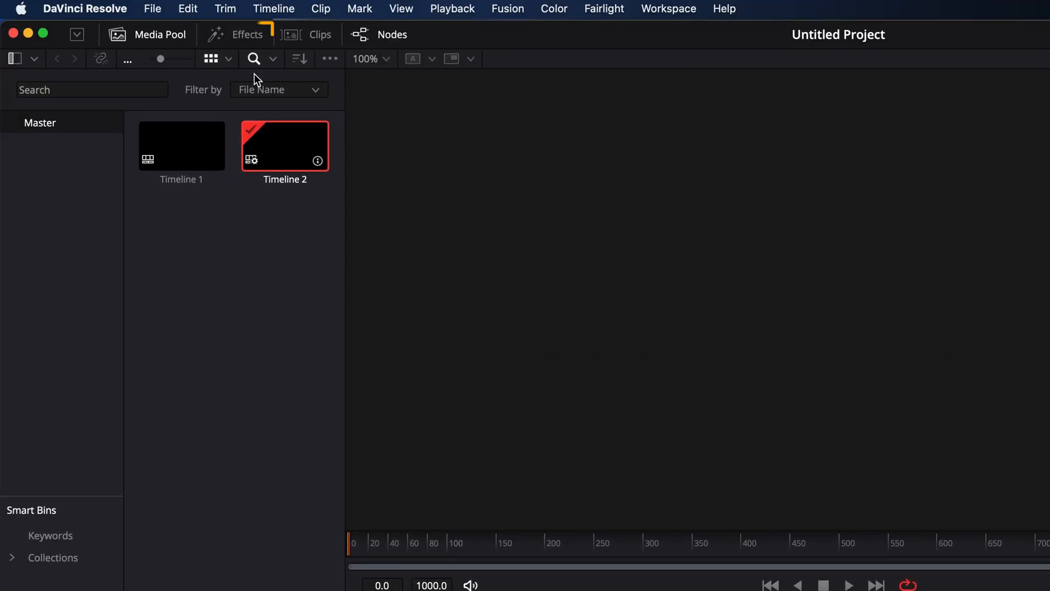
left_click(245, 37)
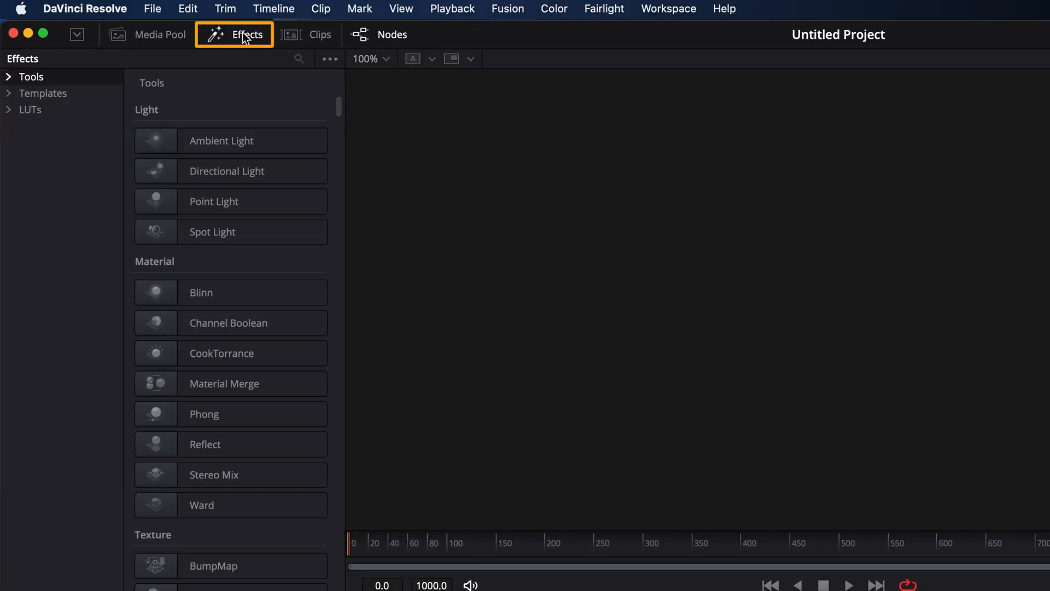
left_click(298, 59)
type("you")
left_click_drag(193, 489, 164, 544)
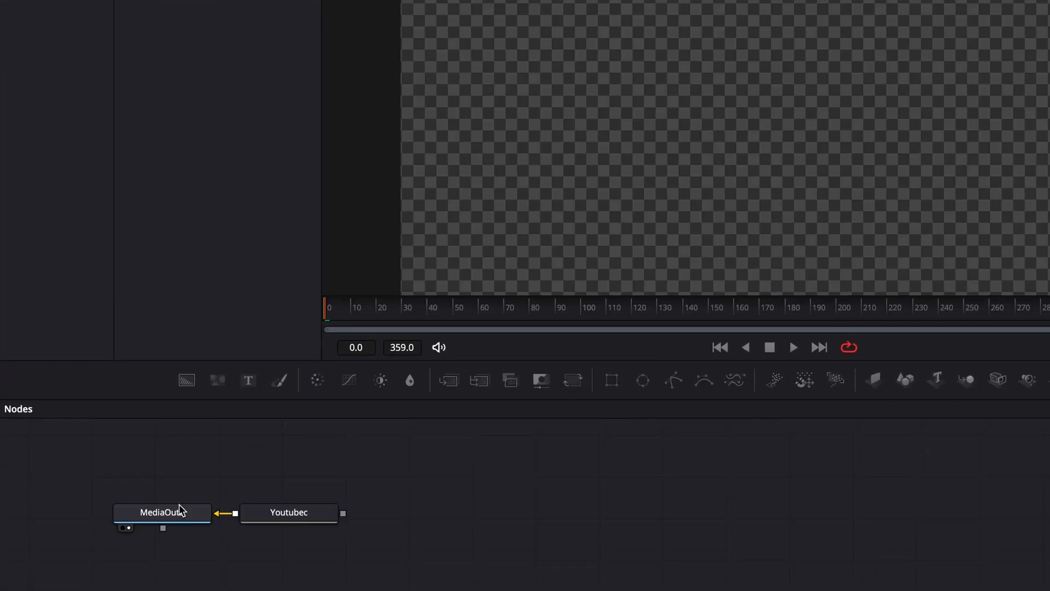
left_click_drag(544, 313, 518, 305)
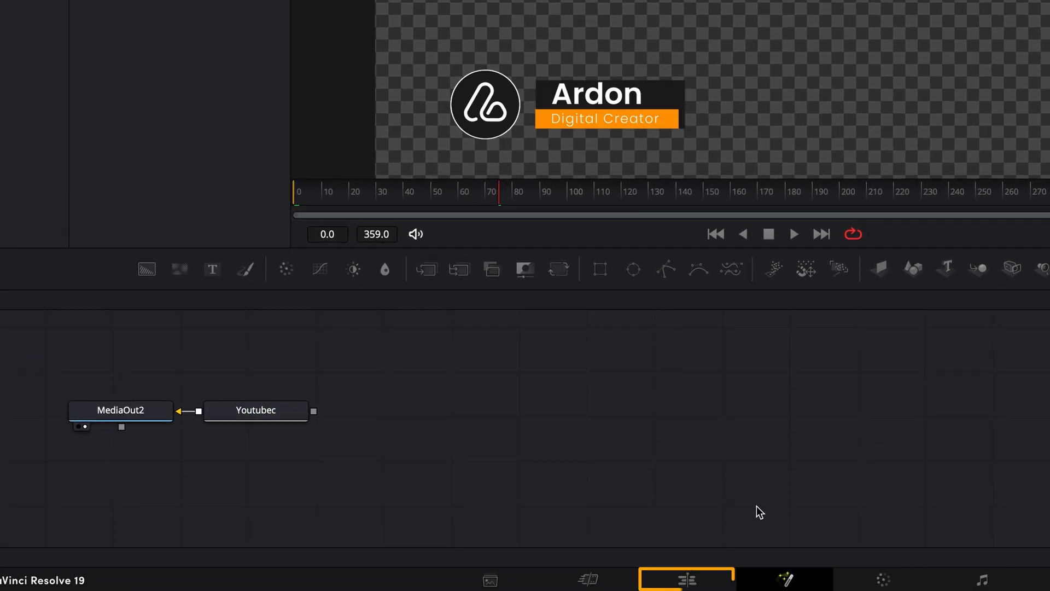
Play the lower-third animation in Timeline 2 from the start on the Edit page
left_click(687, 580)
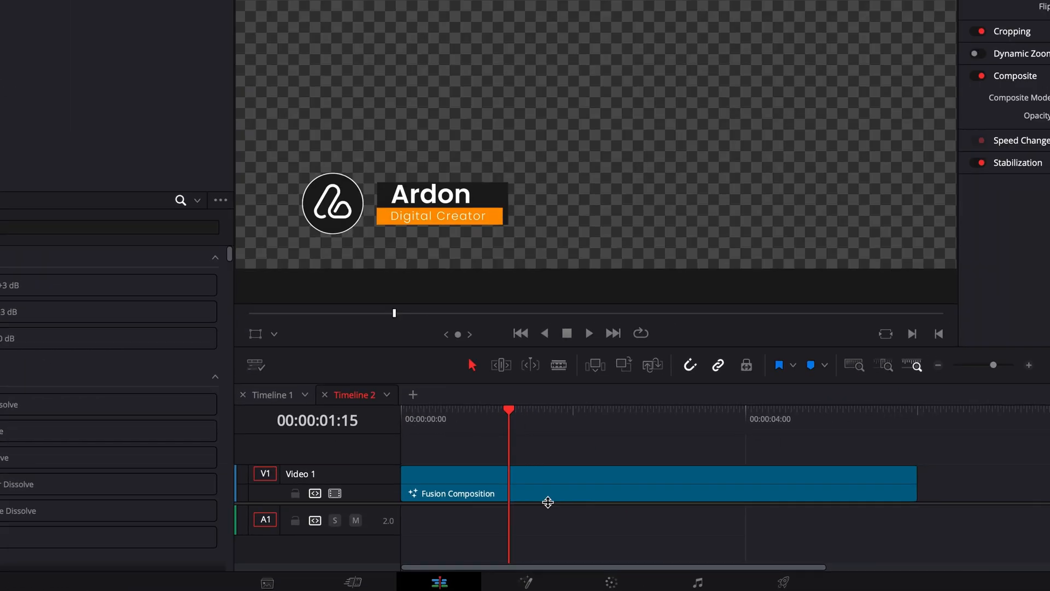
key("Home")
key("space")
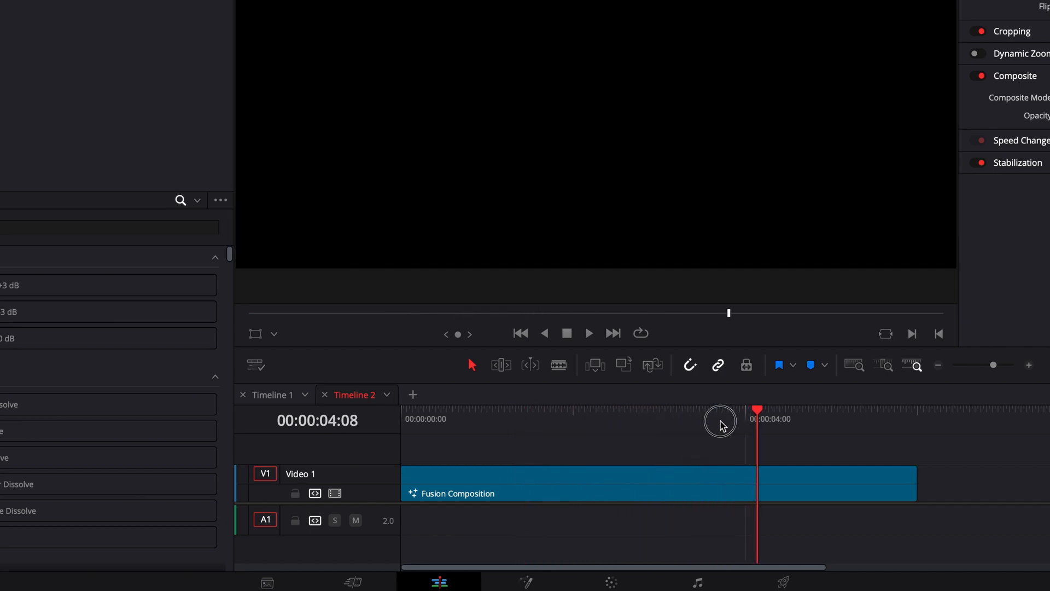
Step the Timeline 2 playhead to the animation's last visible frame at 00:00:03:55 and compare its timecode with Timeline 1's end
left_click_drag(721, 425, 739, 426)
key("Left")
key("Left")
key("Right")
key("Right")
key("Right")
key("Left")
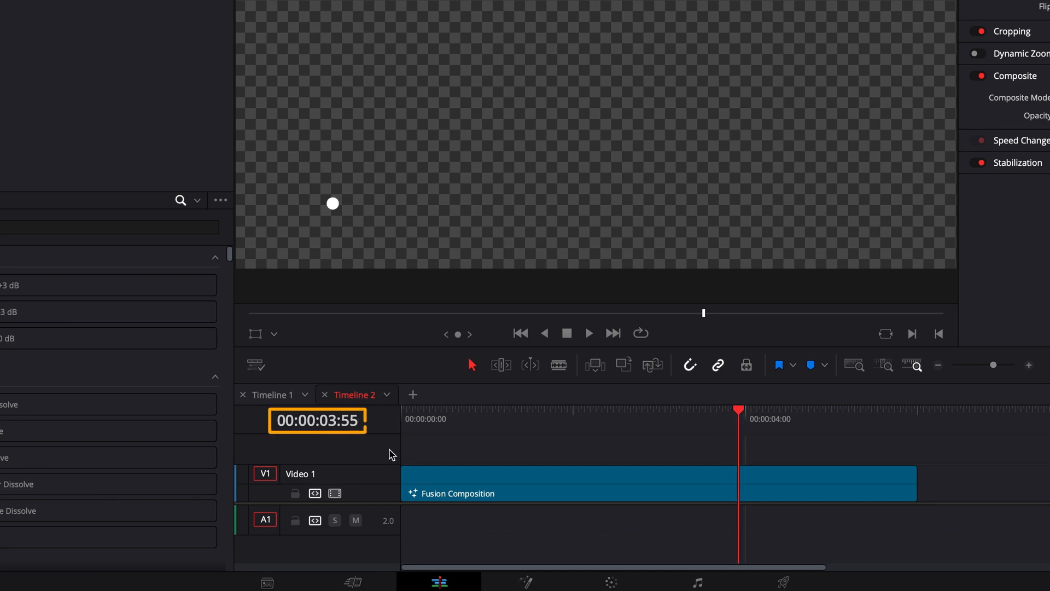
left_click(283, 399)
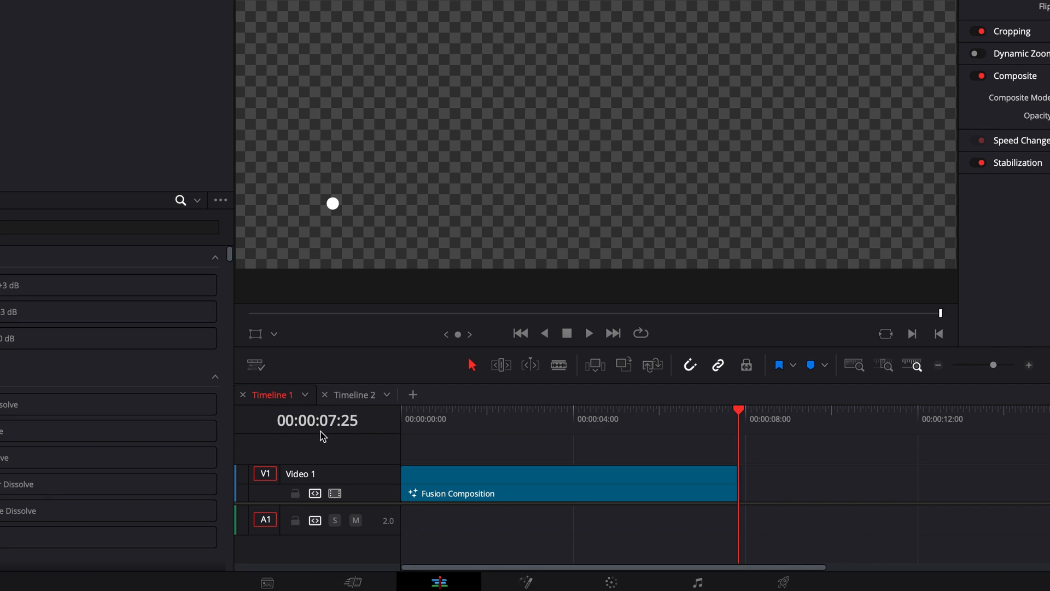
left_click(370, 397)
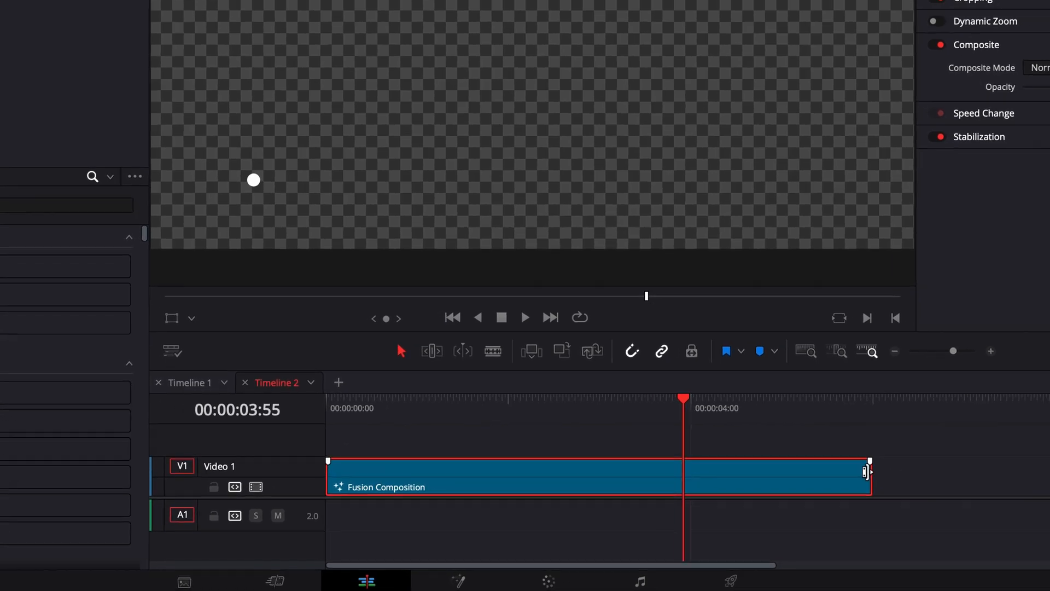
Extend the Timeline 2 clip so its last frame is at 00:00:07:25, move the playhead there, and open the composition in Fusion
left_click_drag(910, 479, 990, 467)
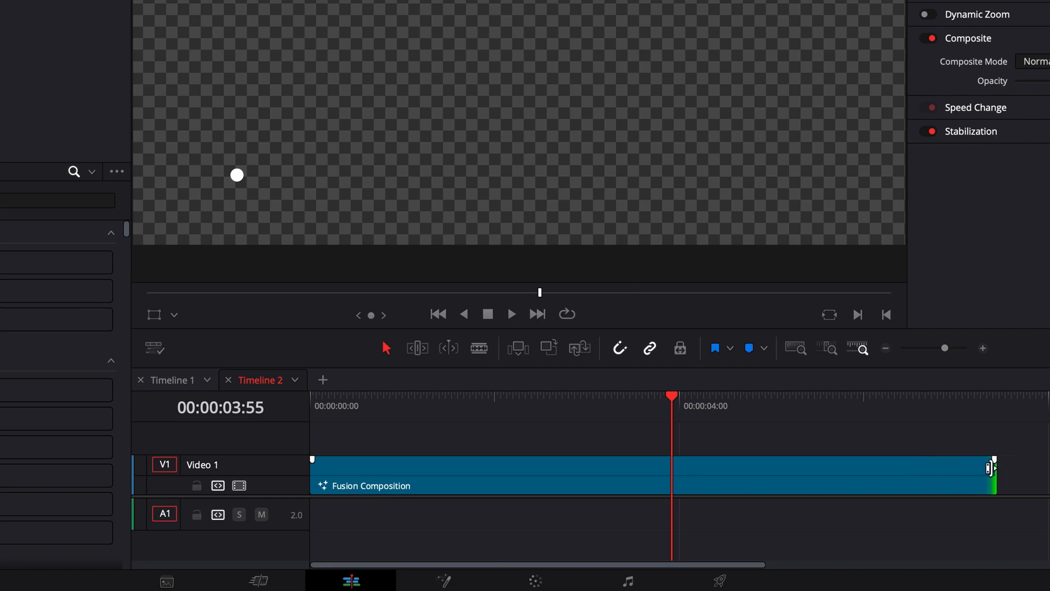
left_click(975, 403)
key("space")
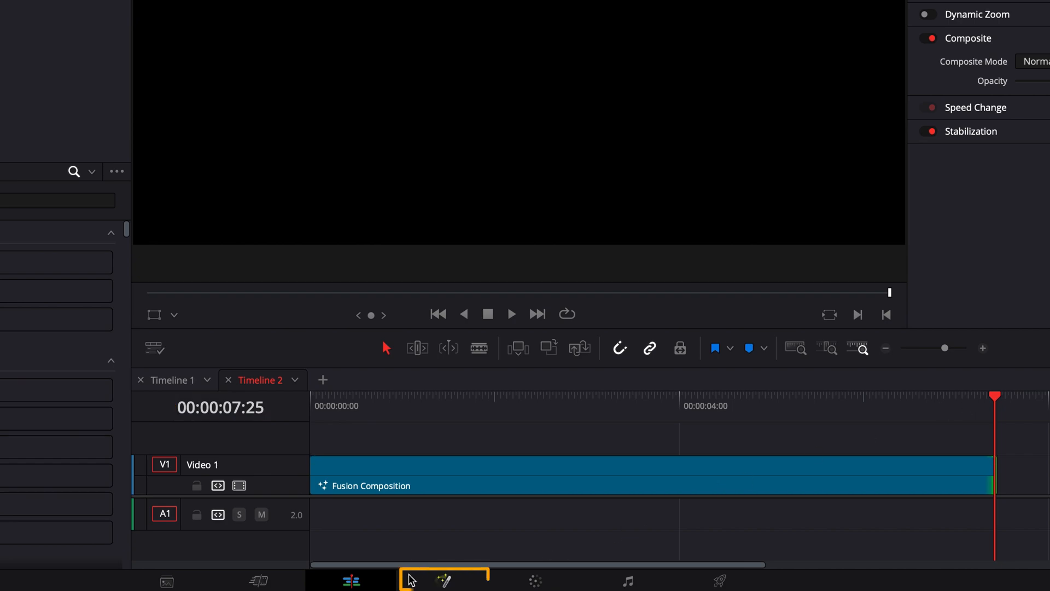
left_click(442, 581)
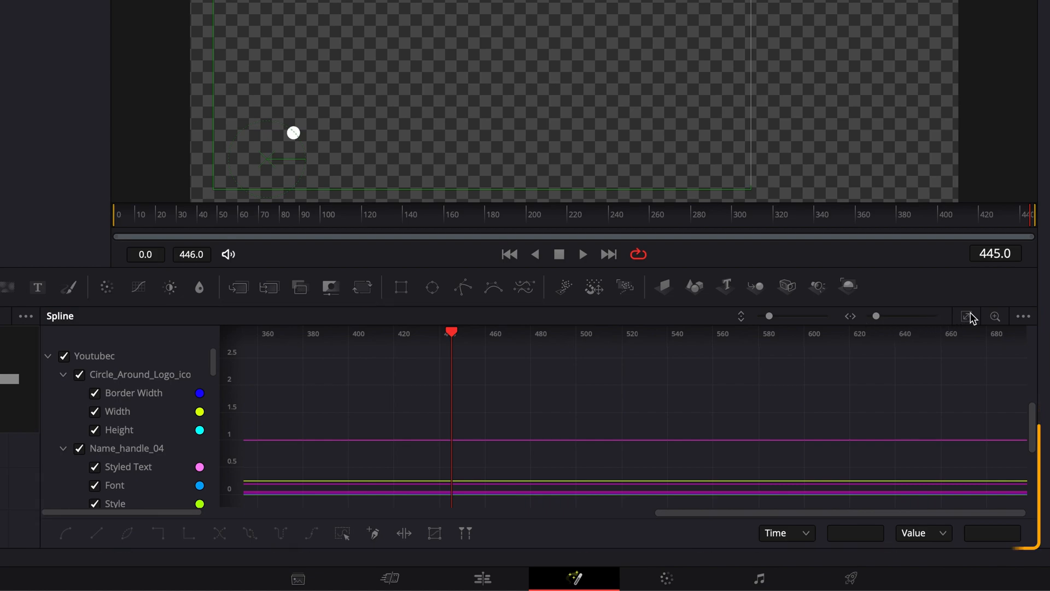
Enable all Youtubec curves in the Spline editor, fit them to the view and select all their keyframe points
left_click(64, 356)
left_click(64, 356)
left_click(64, 356)
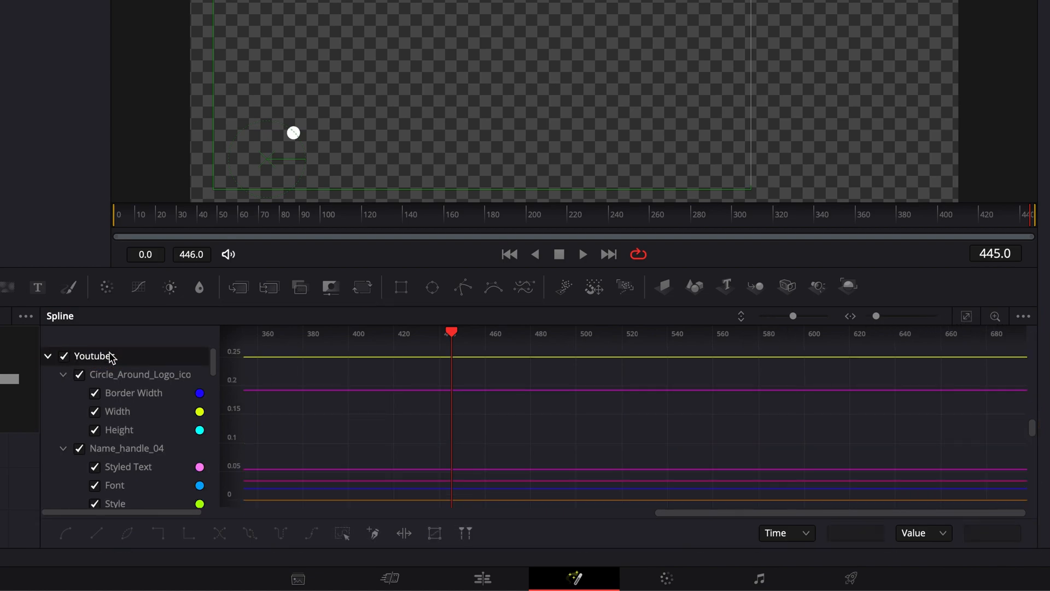
left_click(968, 319)
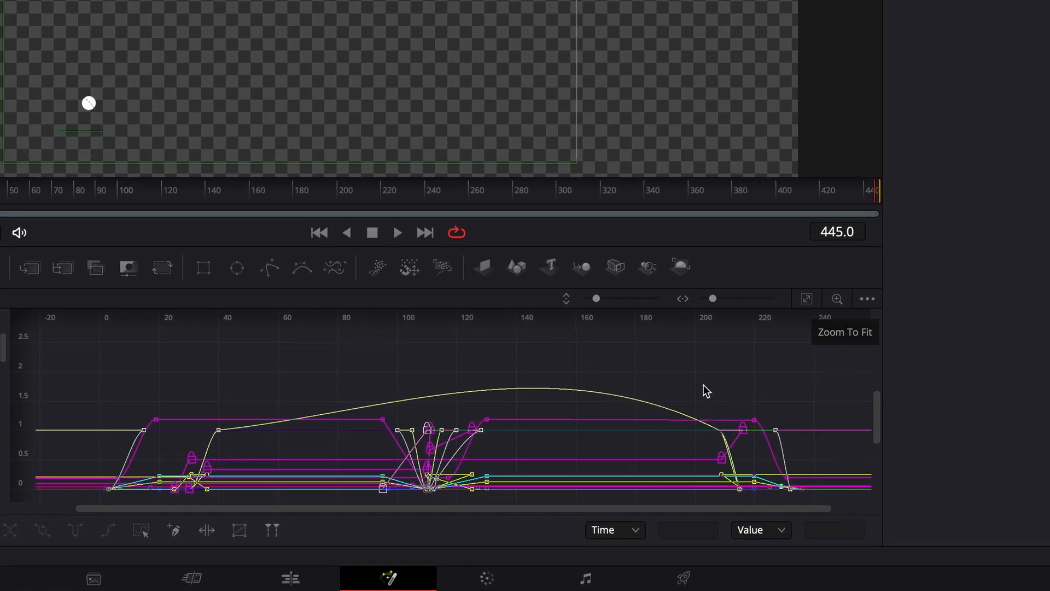
right_click(870, 399)
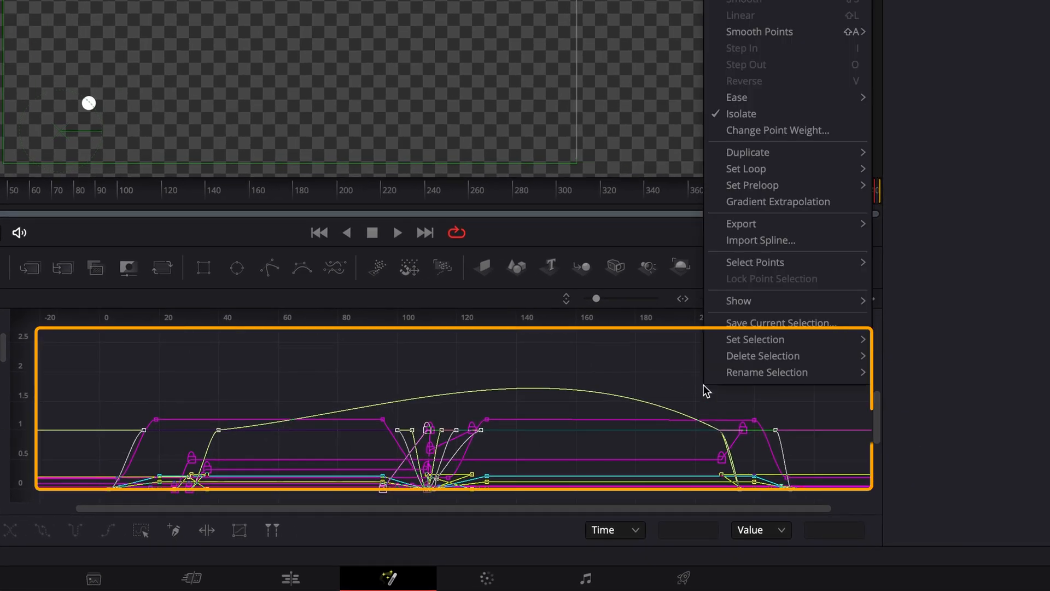
mouse_move(861, 267)
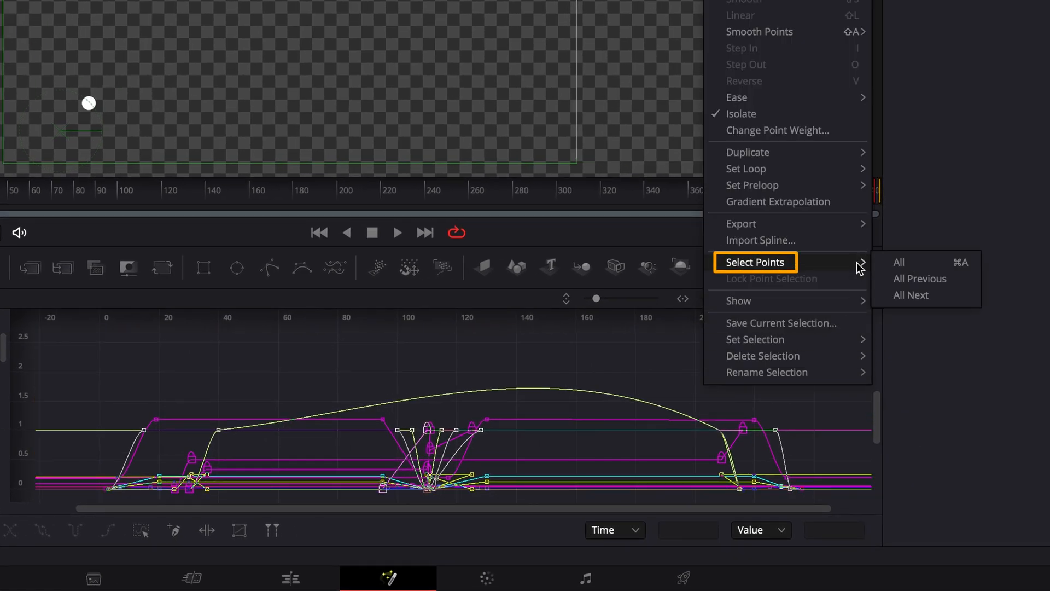
left_click(904, 263)
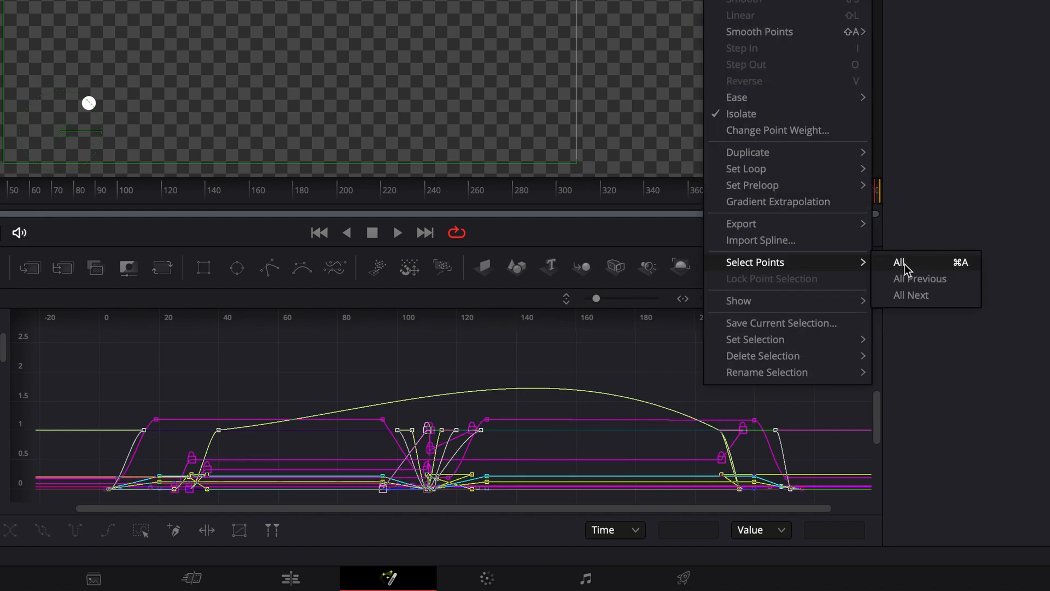
left_click(904, 263)
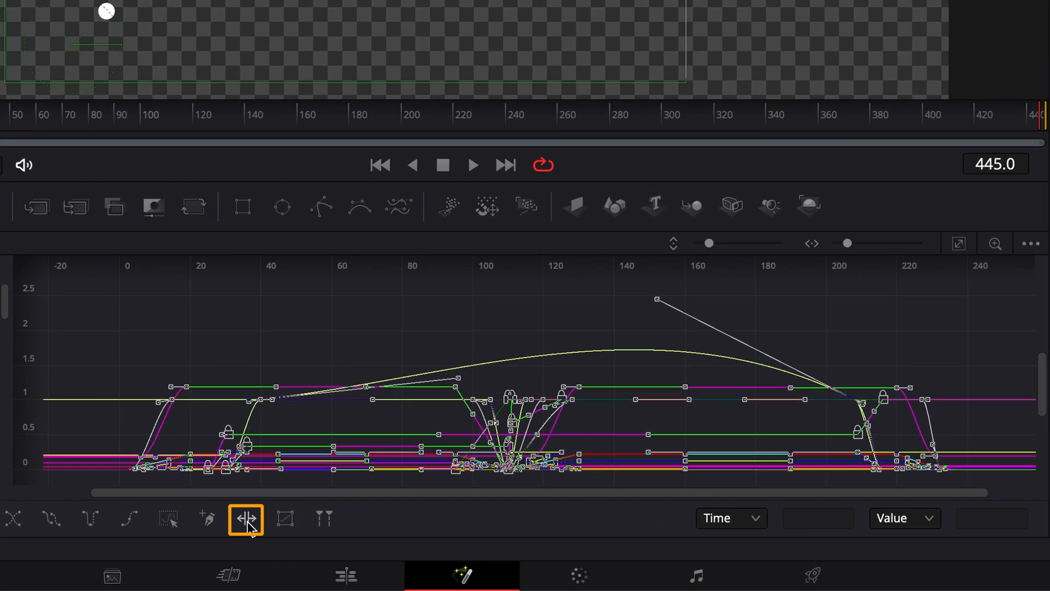
Time-stretch the selected Youtubec keyframes so the end of the stretch range lines up with the playhead at frame 445
left_click(247, 522)
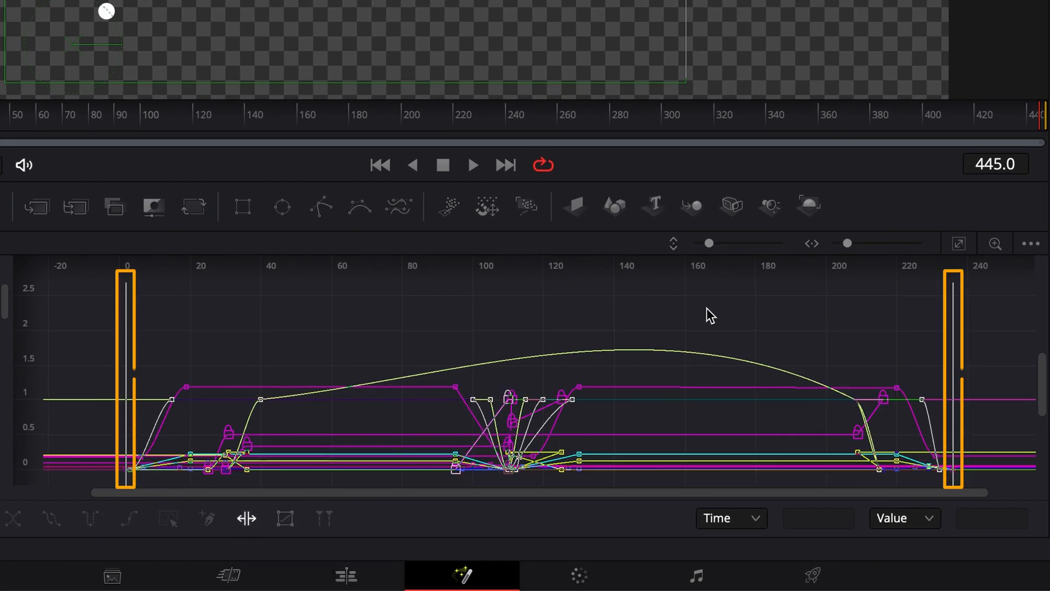
scroll(706, 308, "right", 10)
scroll(707, 317, "right", 5)
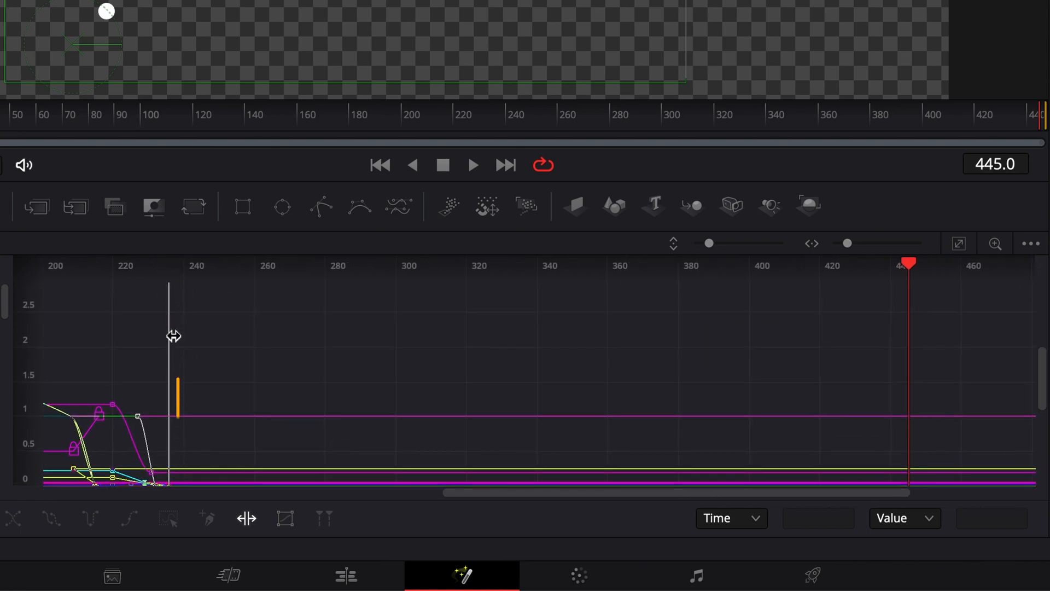
left_click_drag(170, 336, 910, 373)
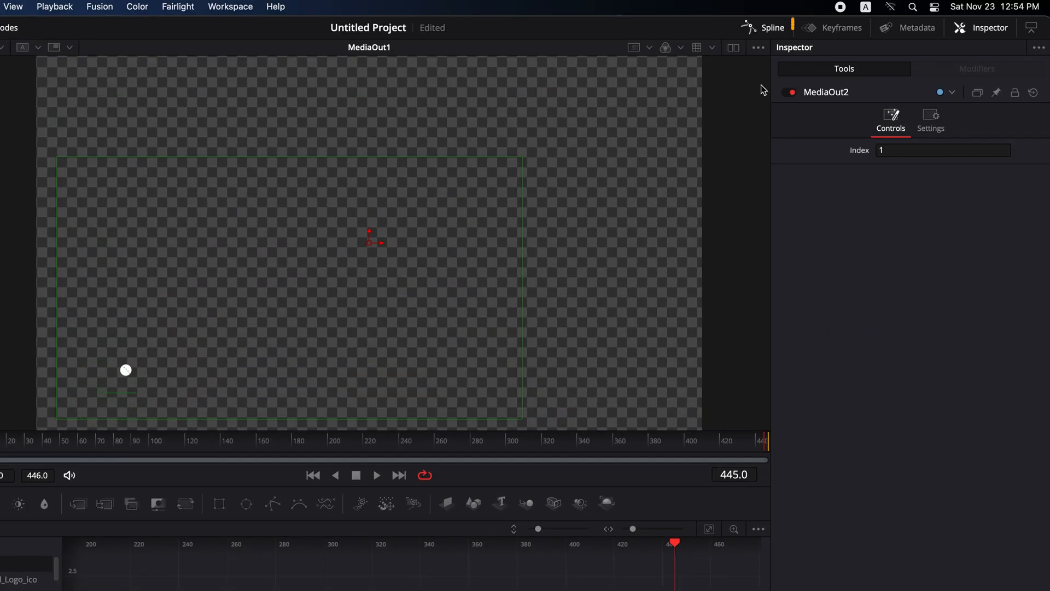
Close the Spline editor and scrub through the stretched animation, stopping at frame 337
left_click(773, 29)
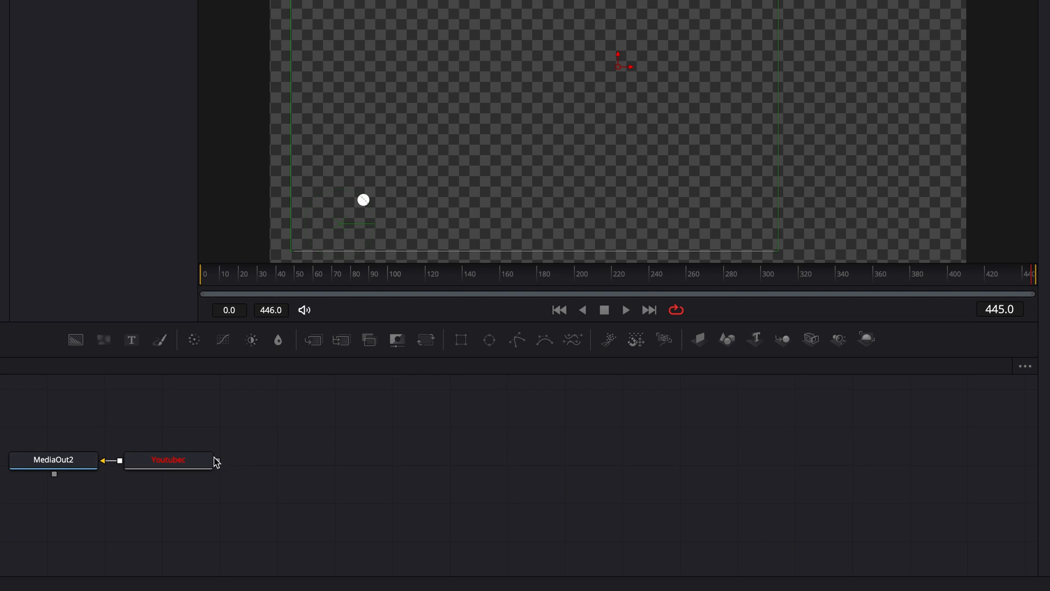
left_click(335, 273)
left_click(208, 277)
left_click_drag(854, 281, 832, 277)
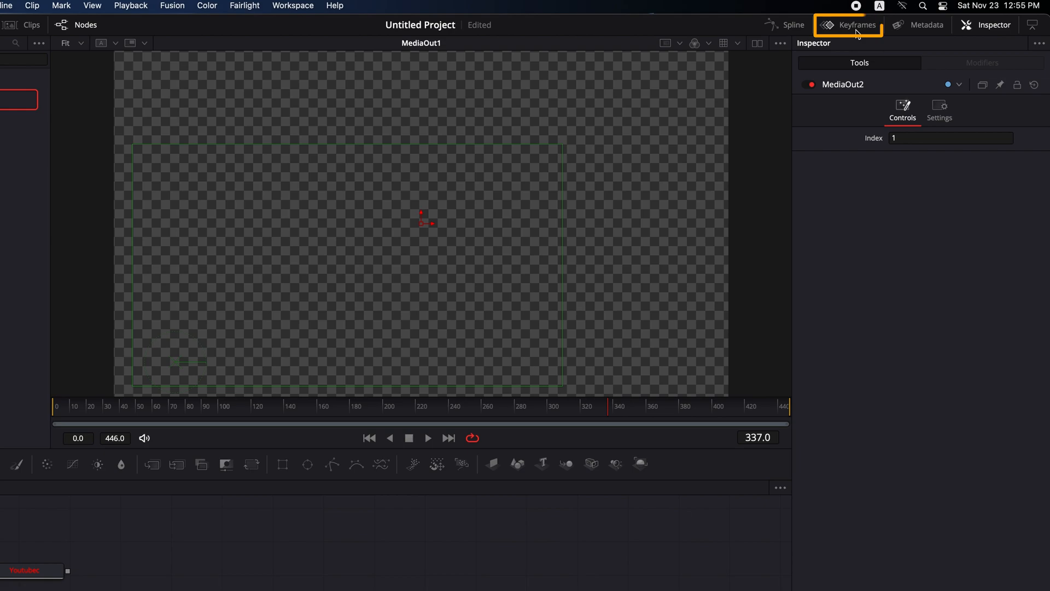
In the Keyframes editor, expand Youtubec and extend the circle-around-logo segment that ends at frame 239 out to frame 446
left_click(857, 29)
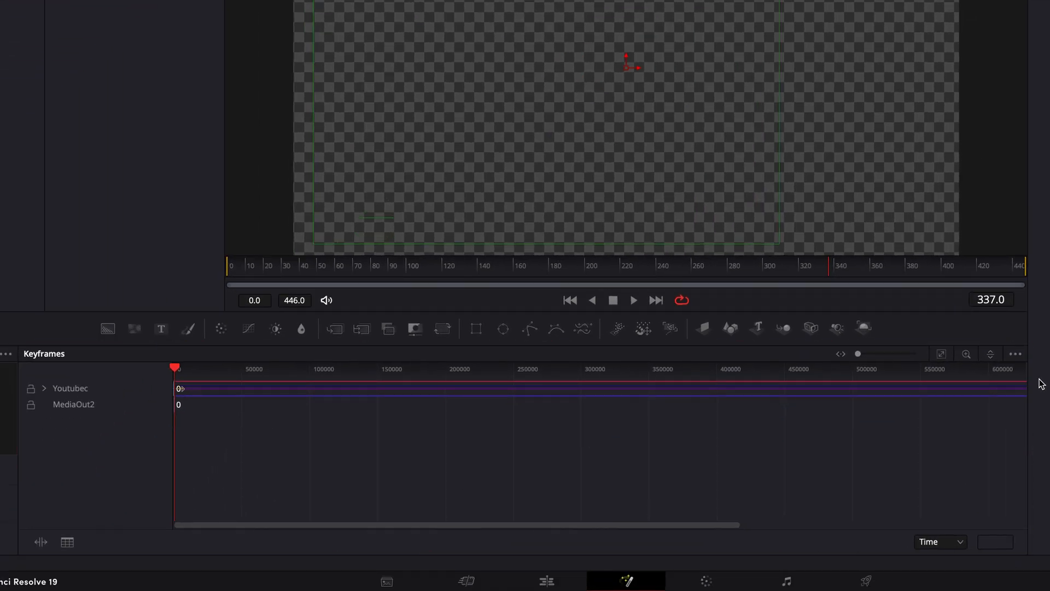
left_click(944, 357)
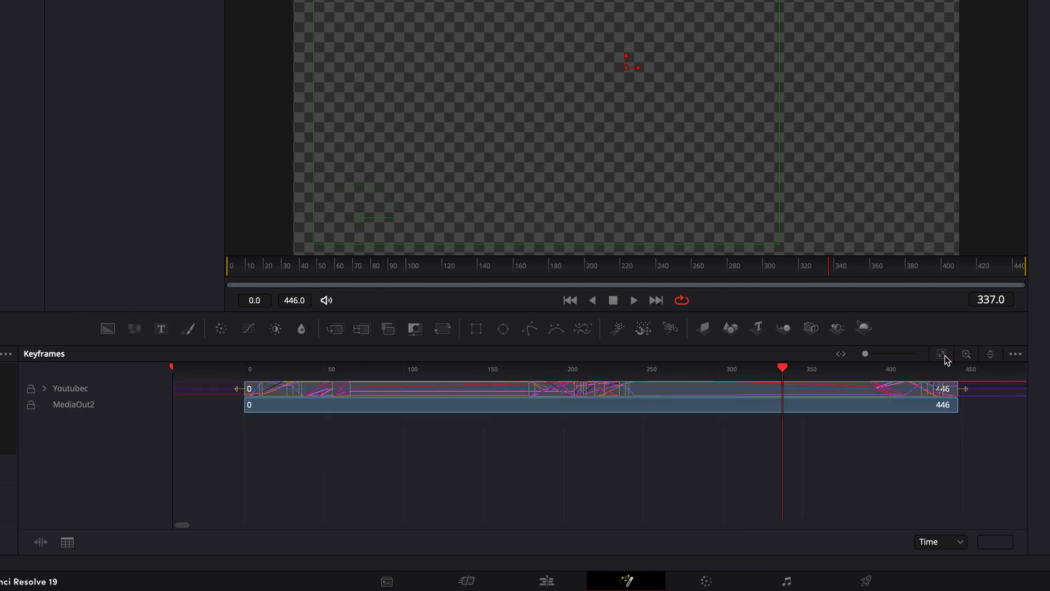
left_click(45, 388)
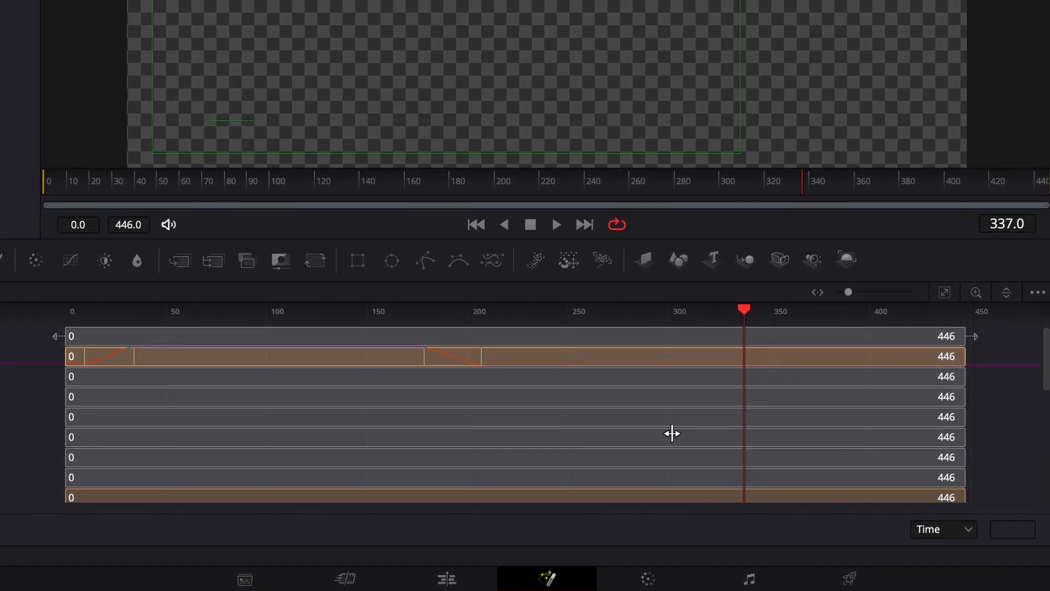
scroll(693, 459, "down", 3)
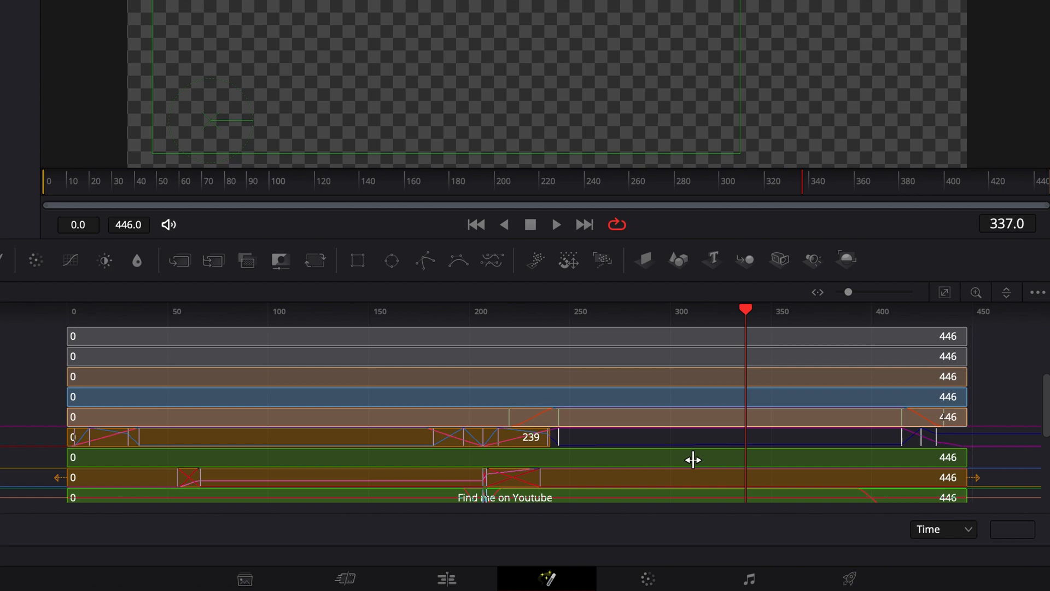
left_click(361, 437)
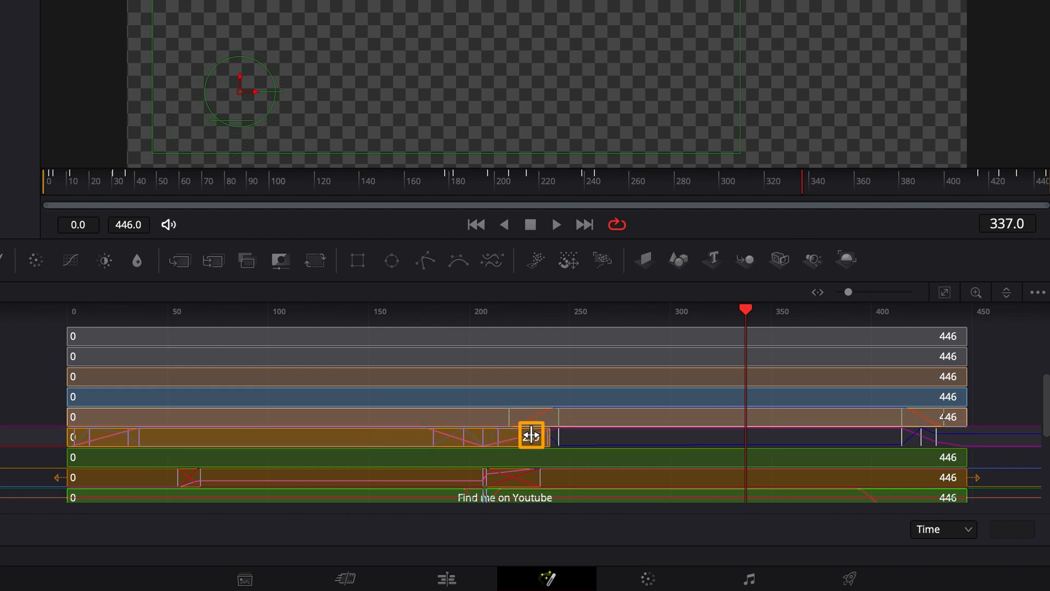
left_click_drag(547, 436, 1018, 438)
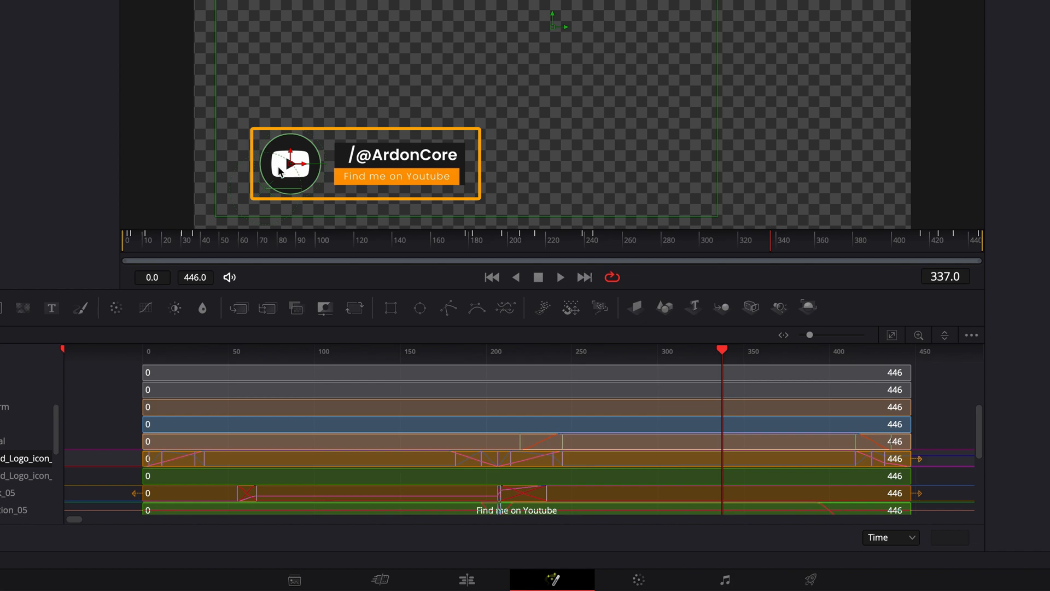
Move the Fusion playhead to frame 445, and play Timeline 2's animation on the Edit page
left_click(980, 244)
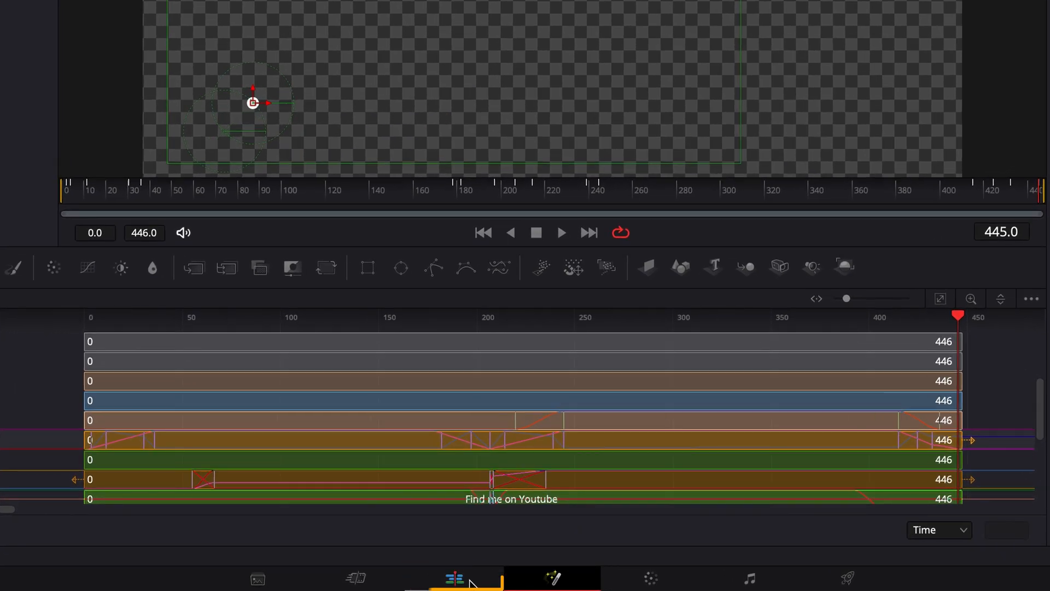
left_click(470, 584)
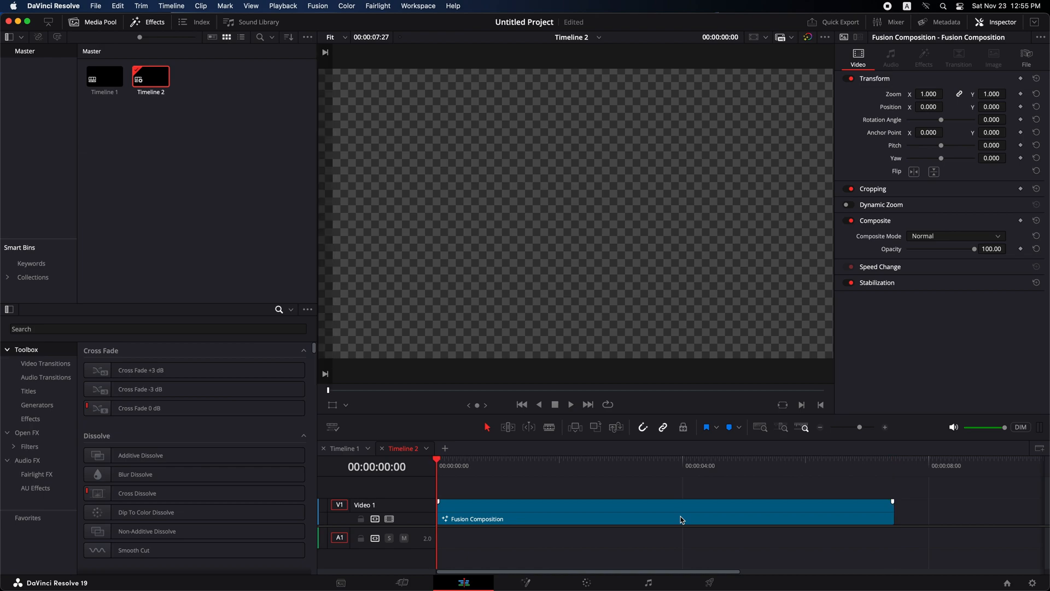
key("space")
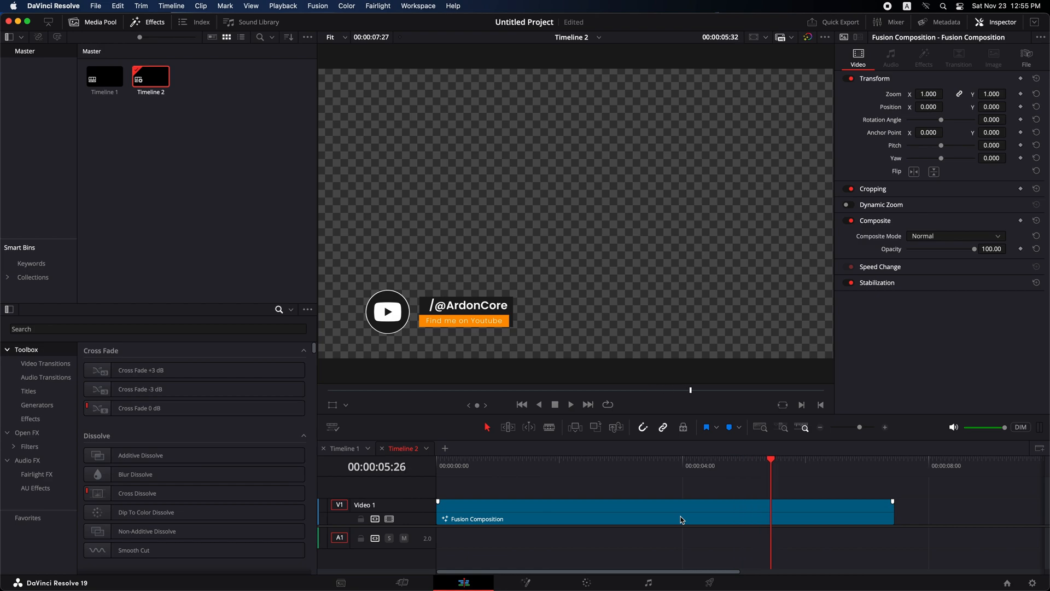
left_click(682, 520)
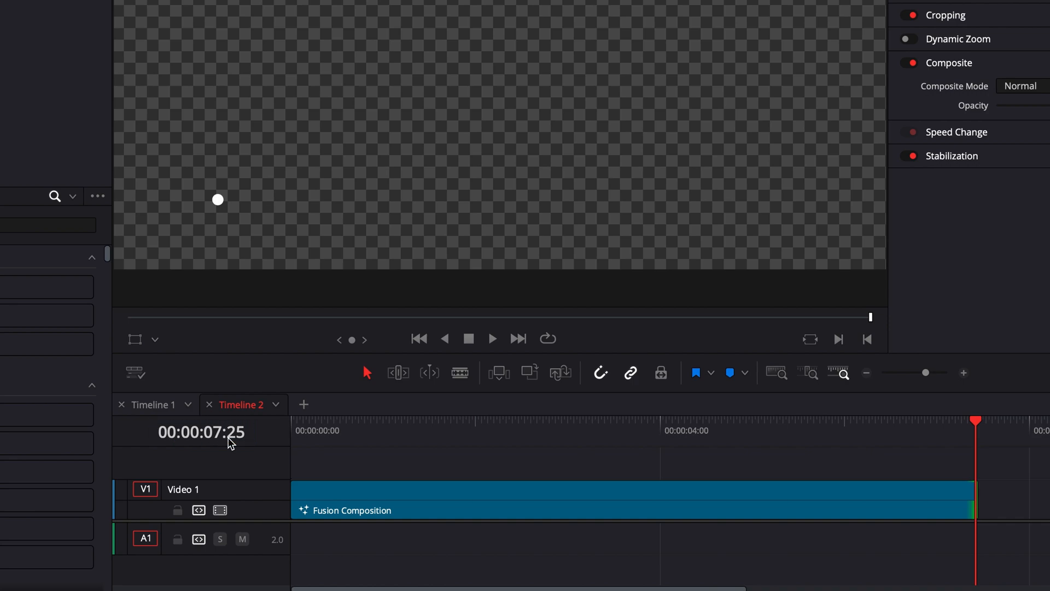
Compare Timeline 1's end timecode with Timeline 2's, and open Timeline 2 on the Deliver page
left_click(151, 406)
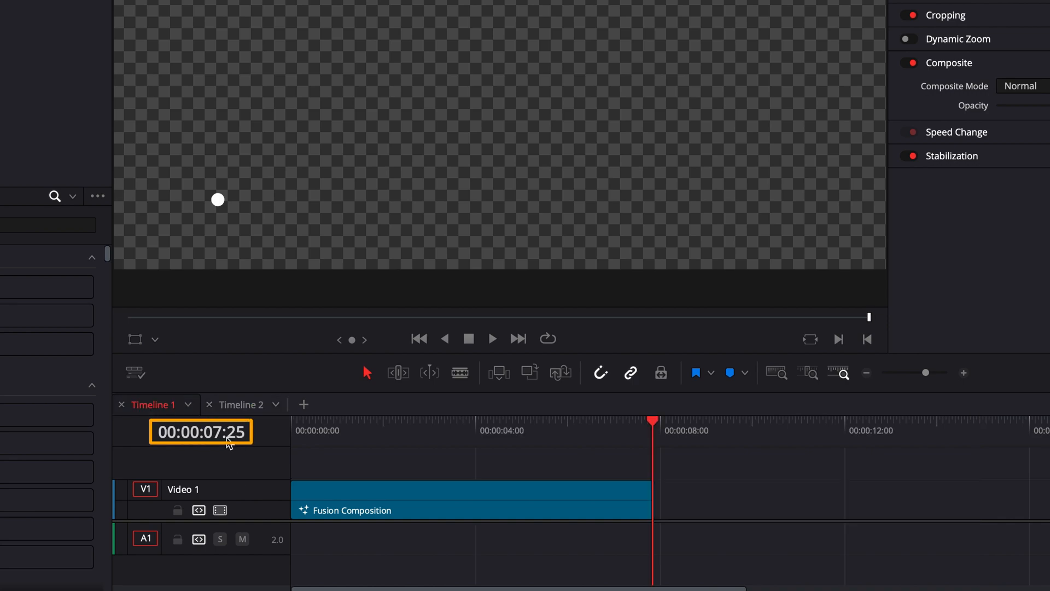
key("Right")
key("Left")
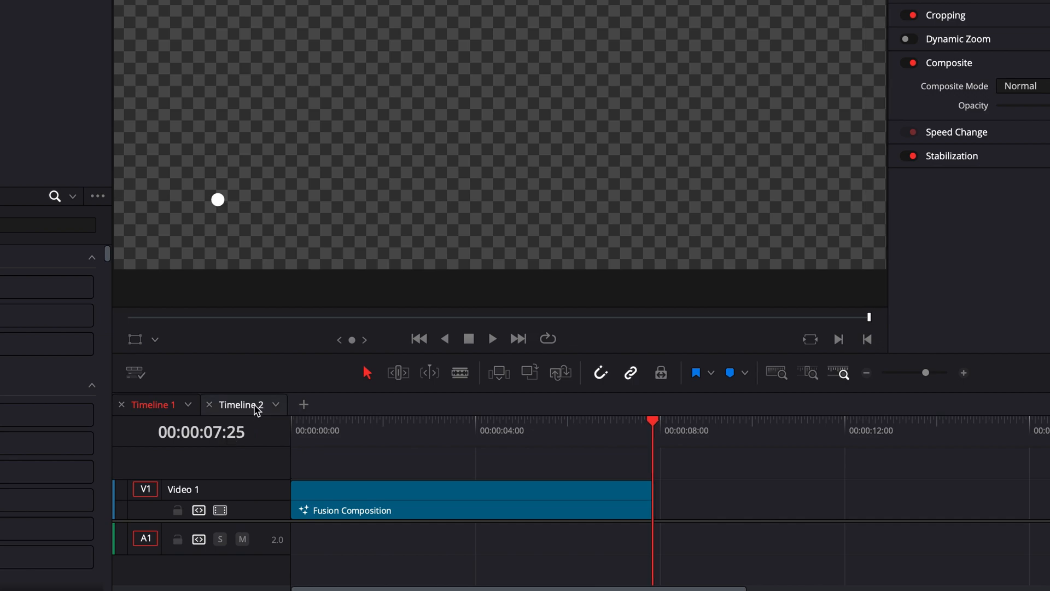
left_click(258, 405)
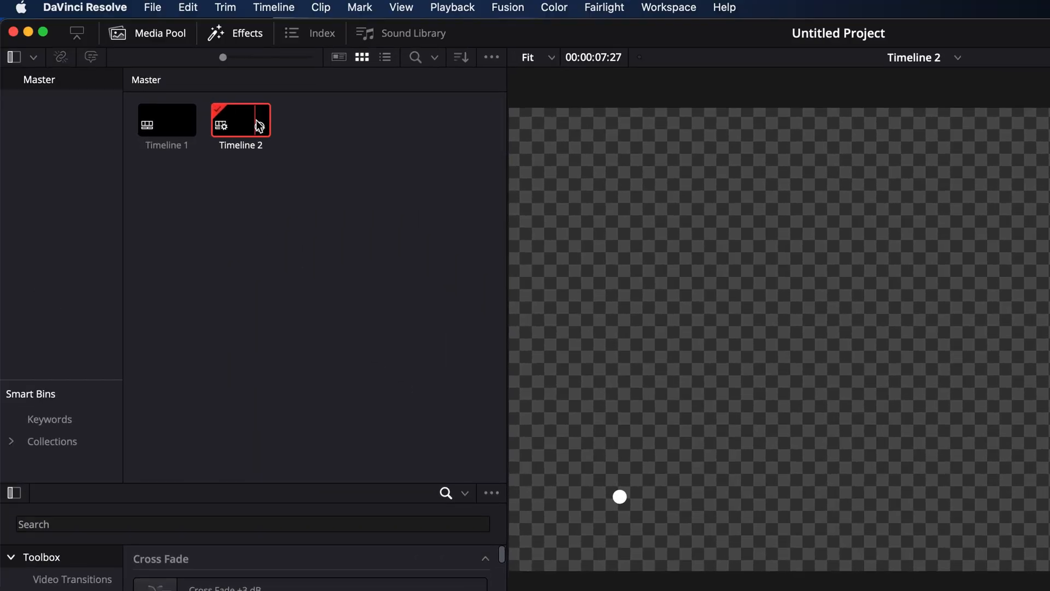
mouse_move(186, 76)
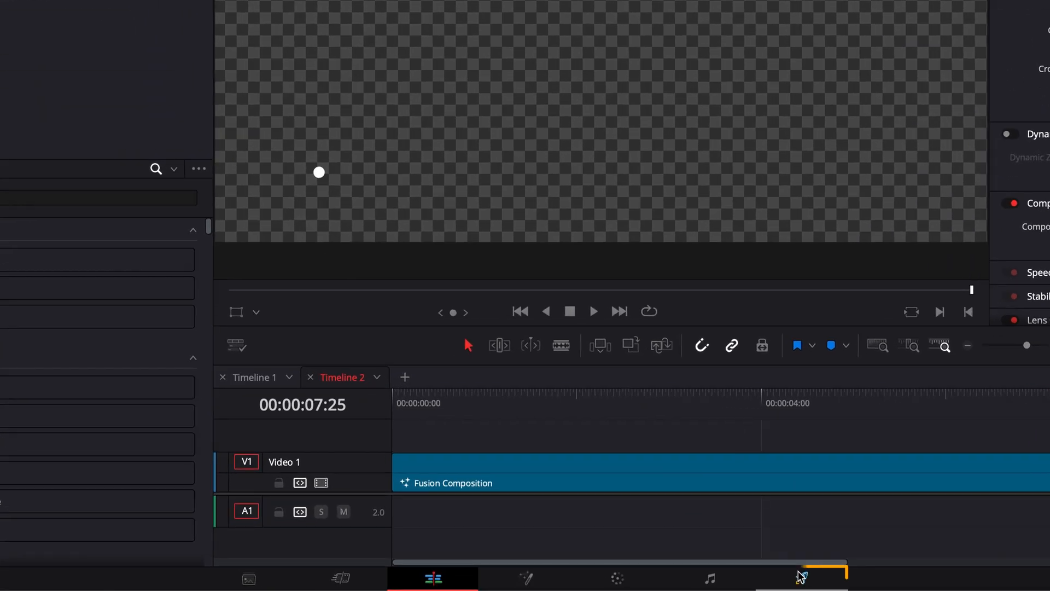
left_click(801, 575)
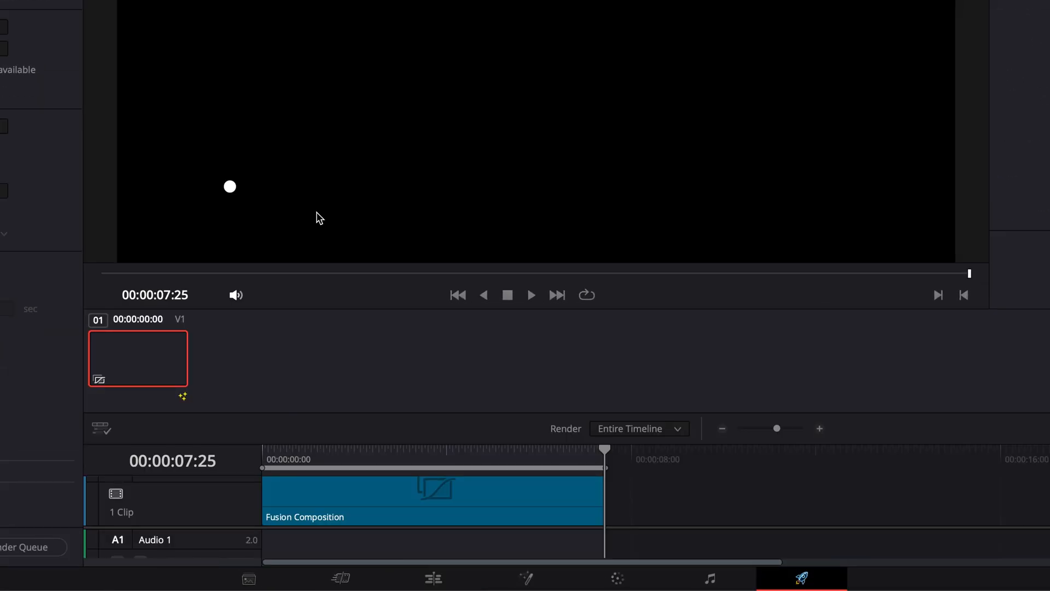
Set the render format to MP4 with the H.265 codec and enable Export Alpha
left_click(268, 131)
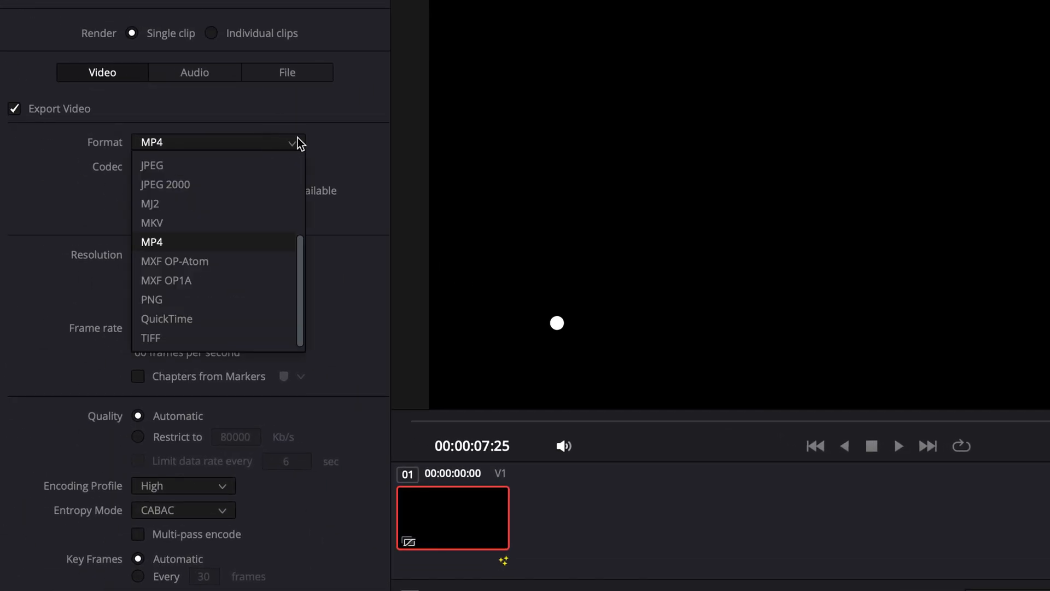
left_click(207, 243)
left_click(199, 166)
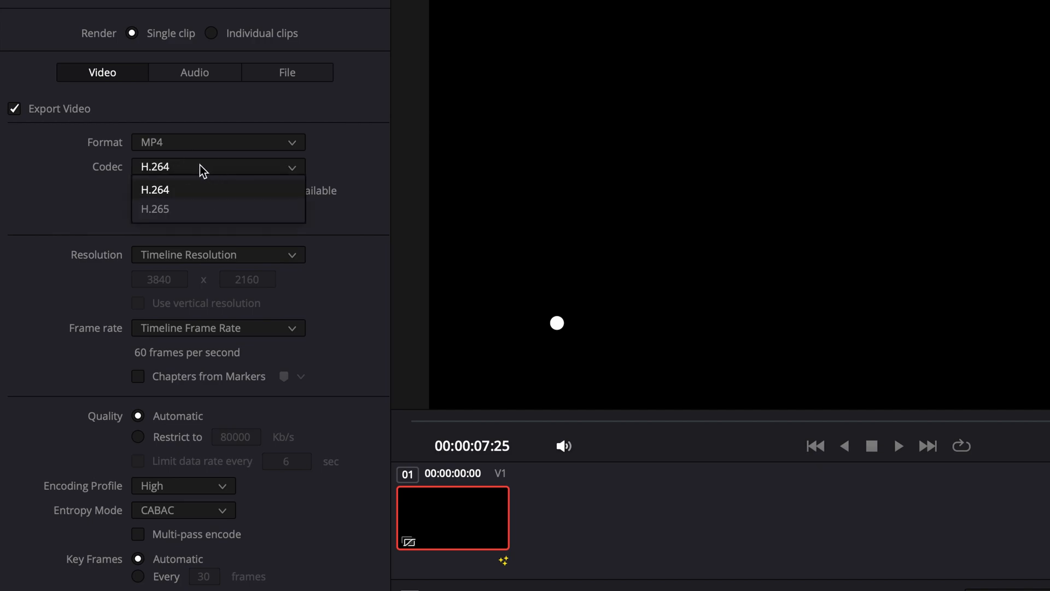
left_click(188, 206)
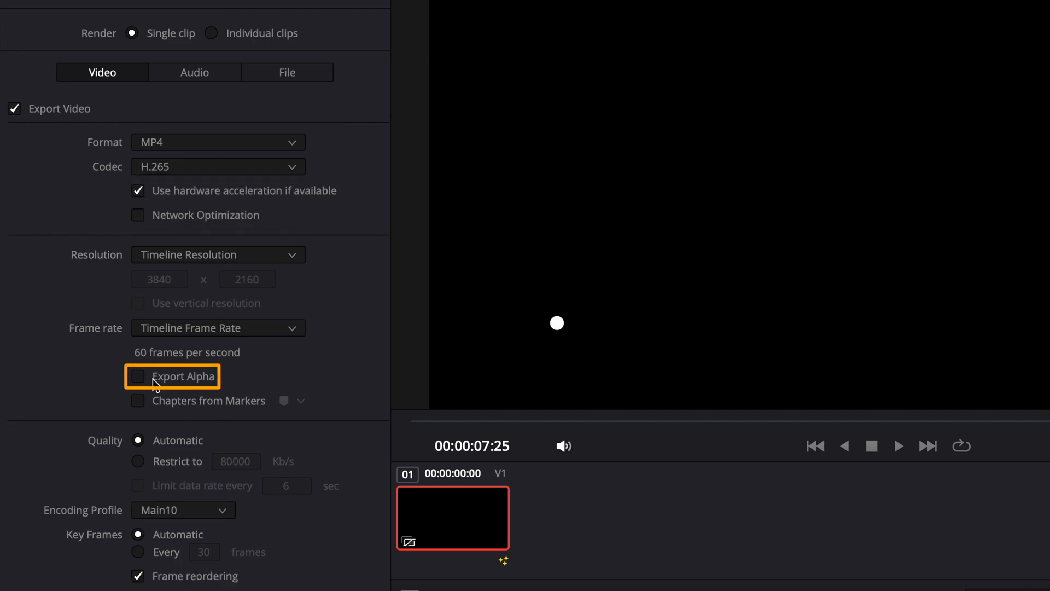
left_click(138, 377)
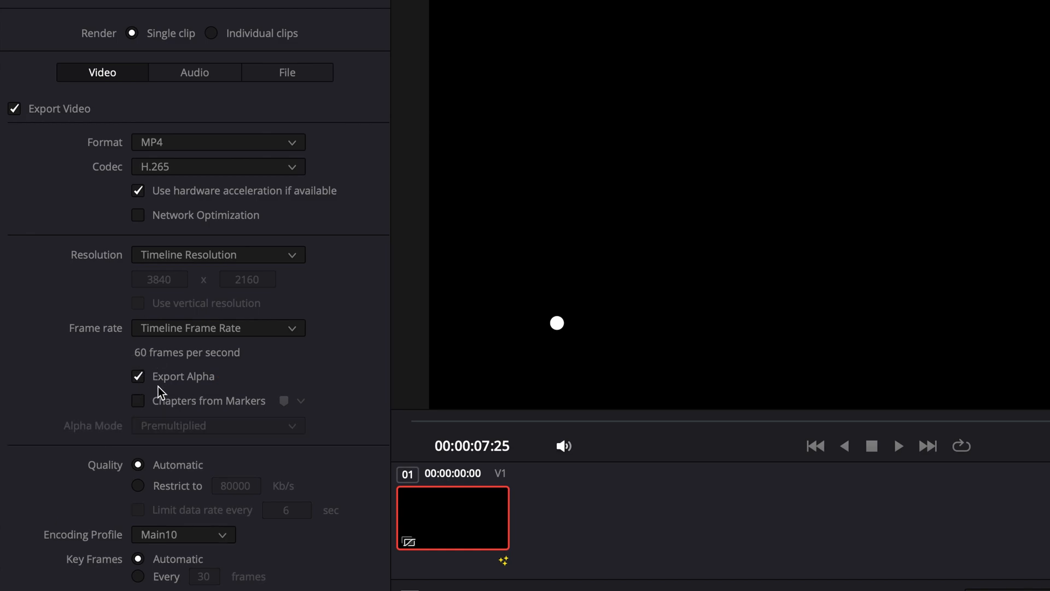
Set the render to QuickTime with H.265 and Export Alpha, and add it to the render queue, replacing the existing file
left_click(173, 139)
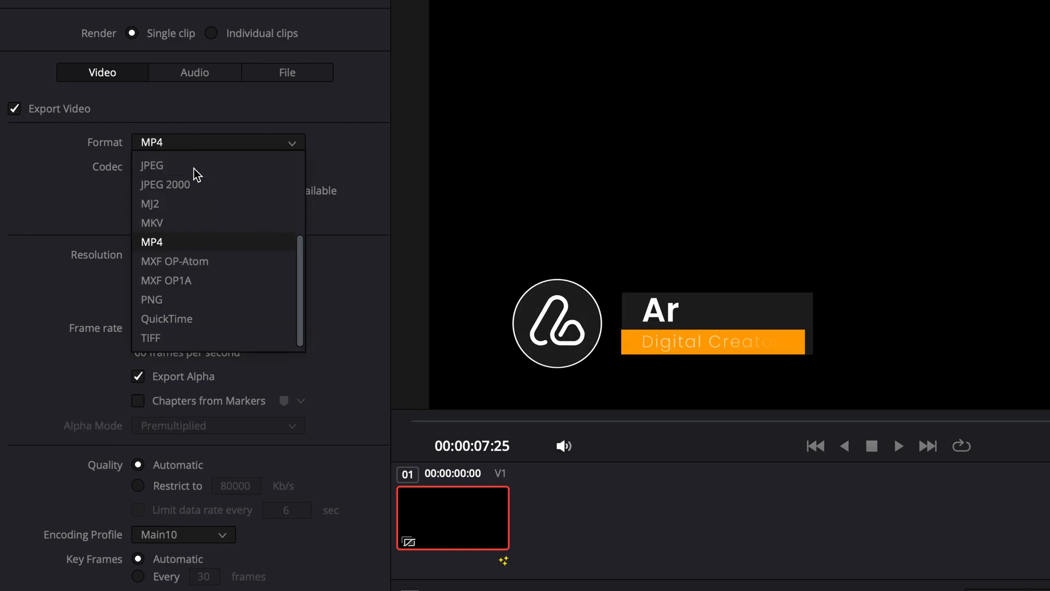
left_click(235, 319)
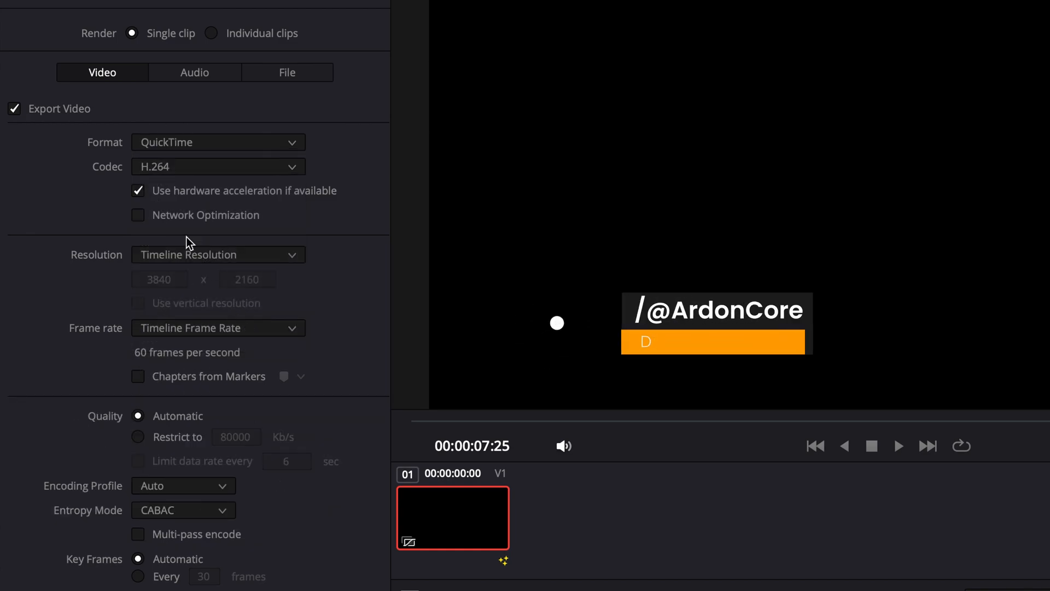
left_click(191, 169)
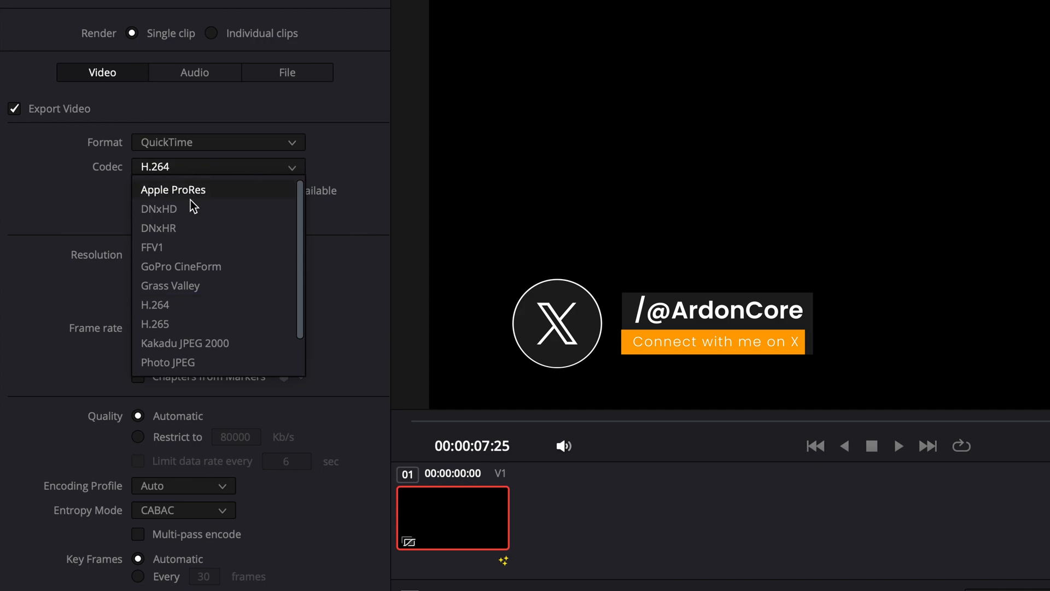
left_click(164, 325)
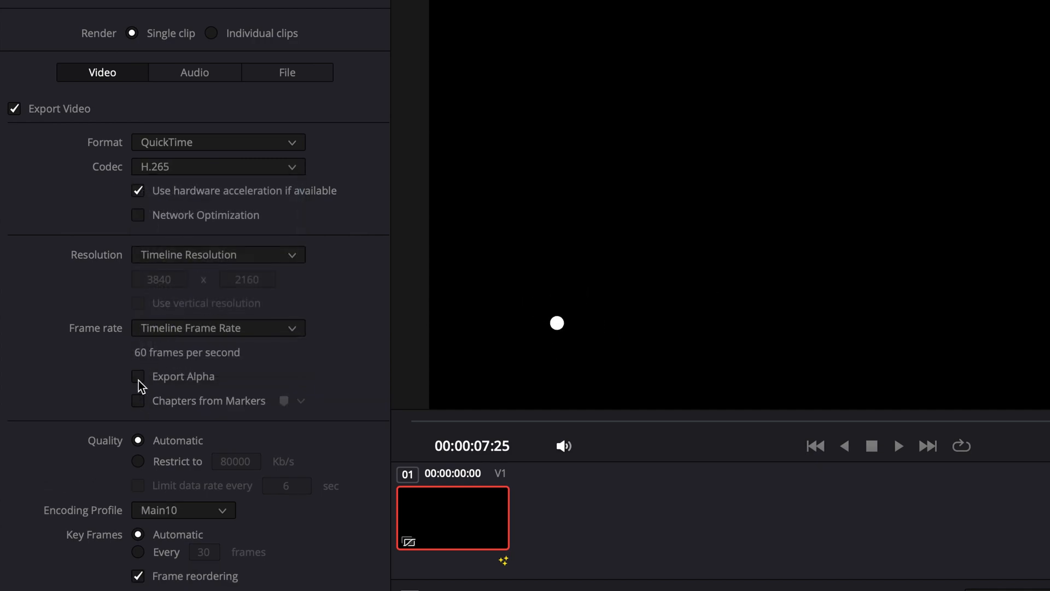
left_click(137, 376)
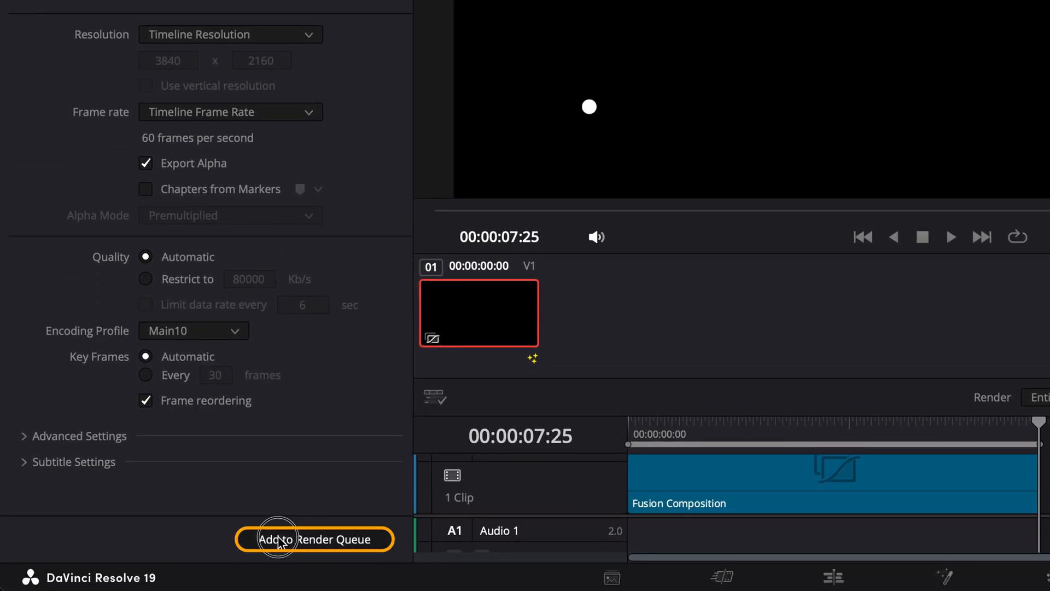
left_click(278, 538)
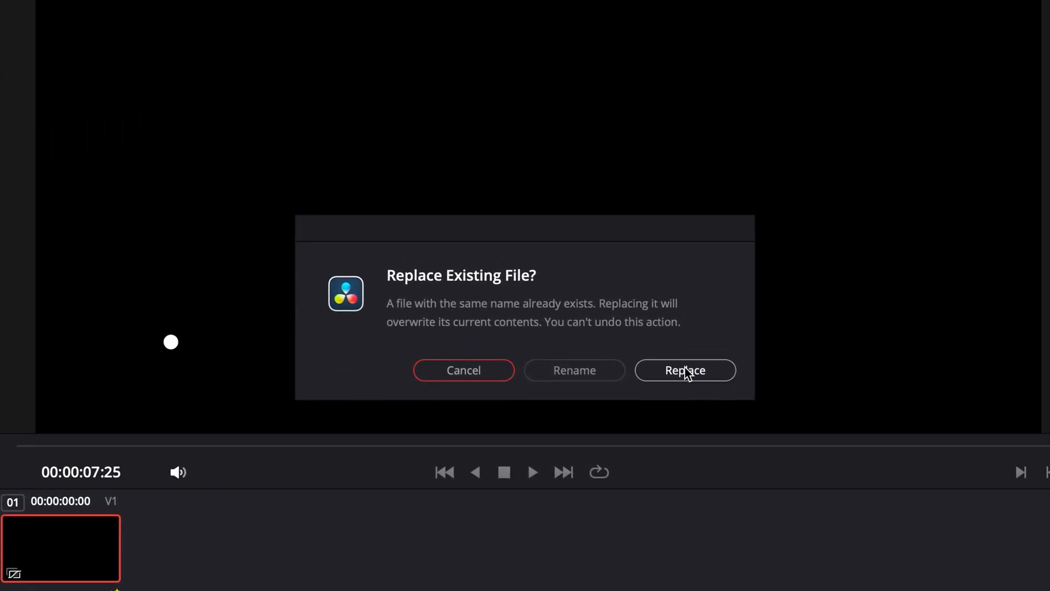
left_click(685, 371)
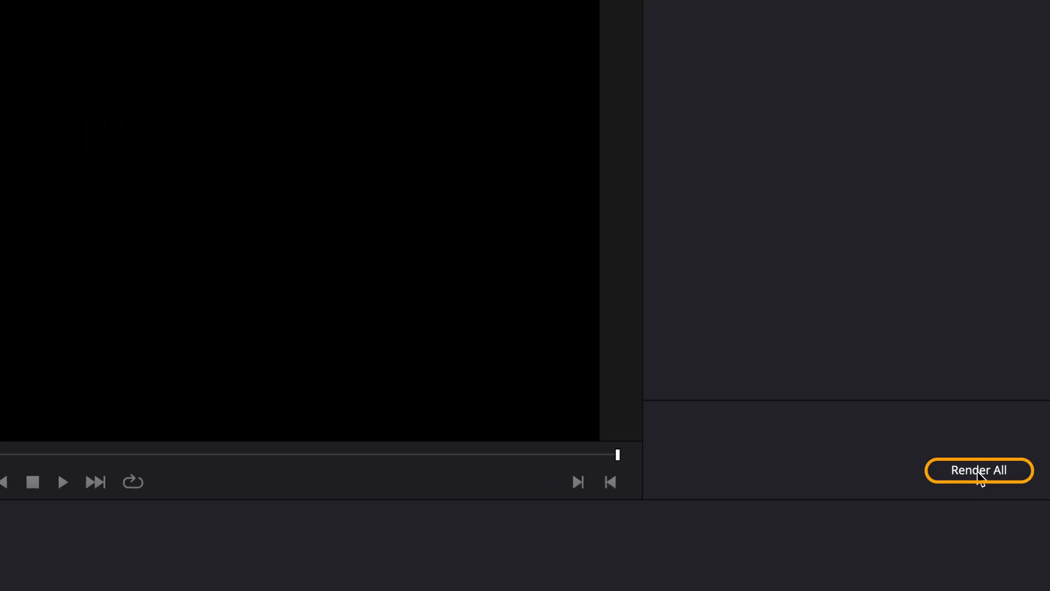